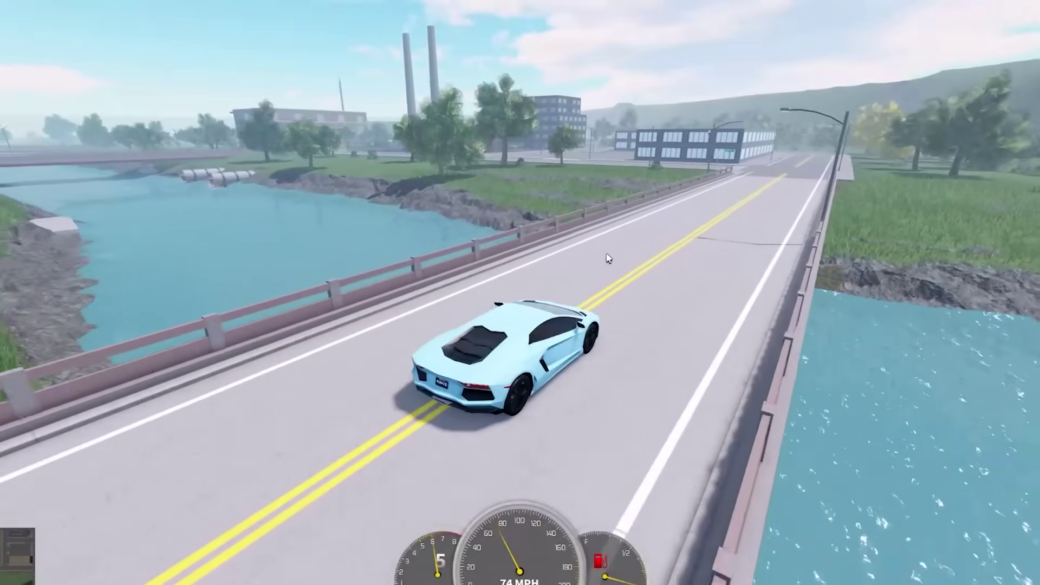
scroll(609, 259, up, 3)
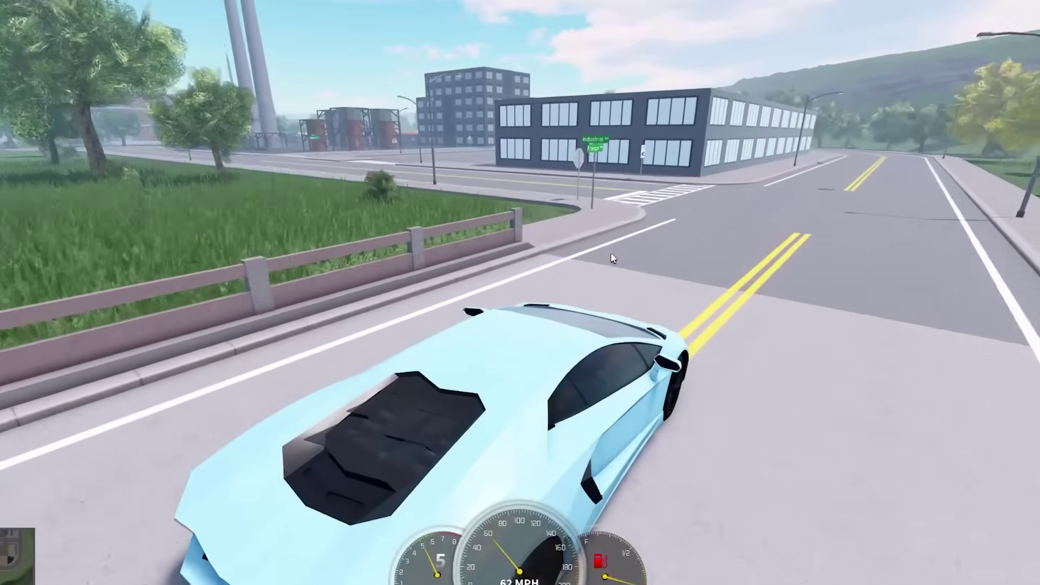
key(a)
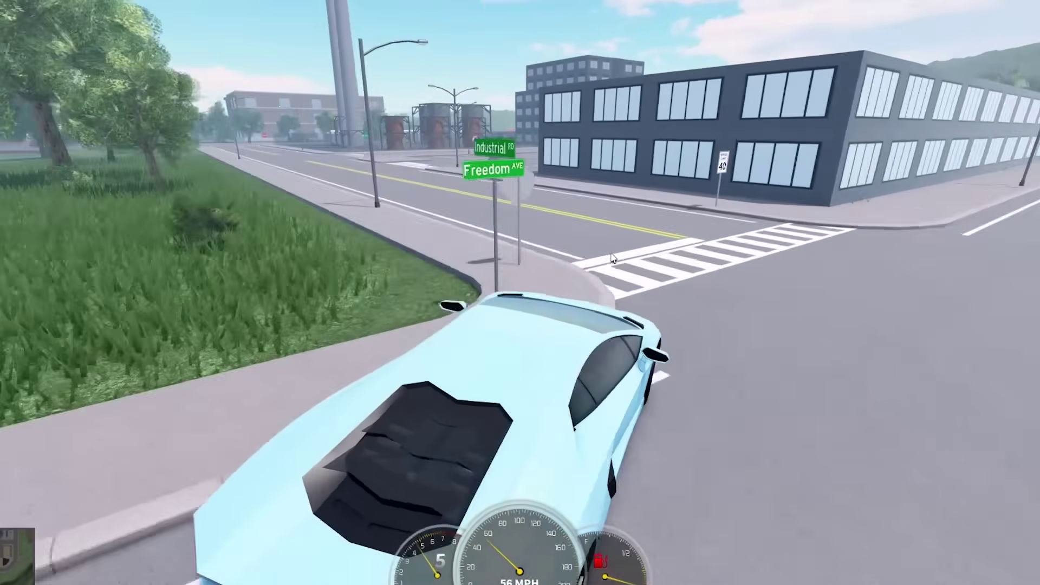
key(a)
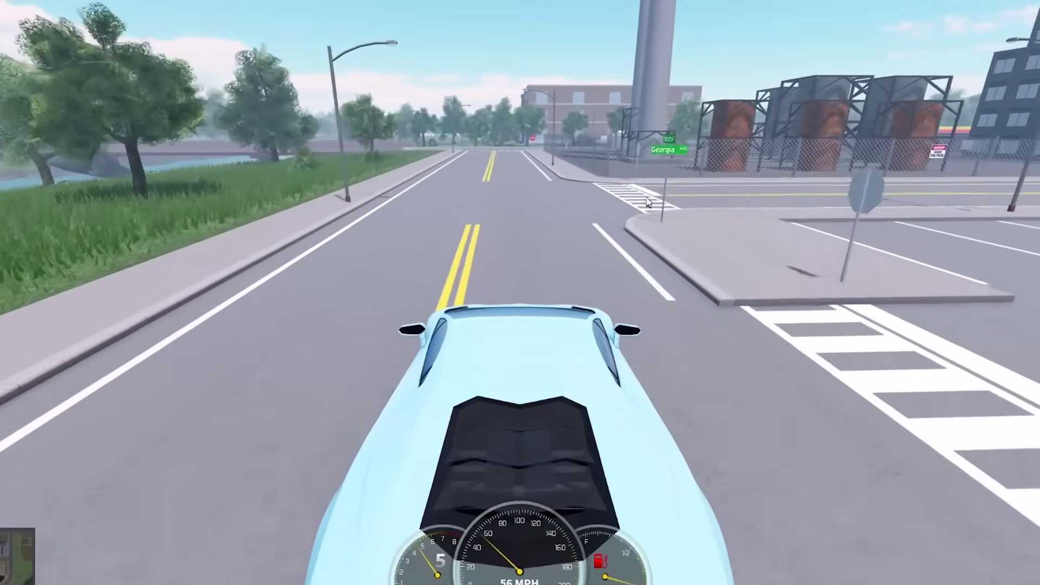
key(w)
scroll(625, 197, down, 3)
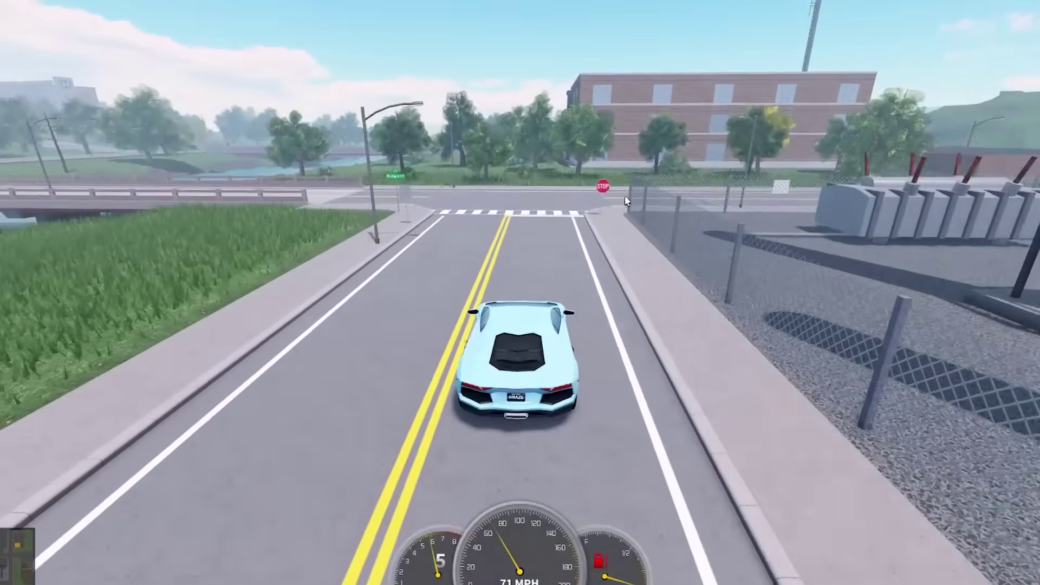
scroll(625, 196, down, 2)
key(d)
scroll(625, 196, up, 4)
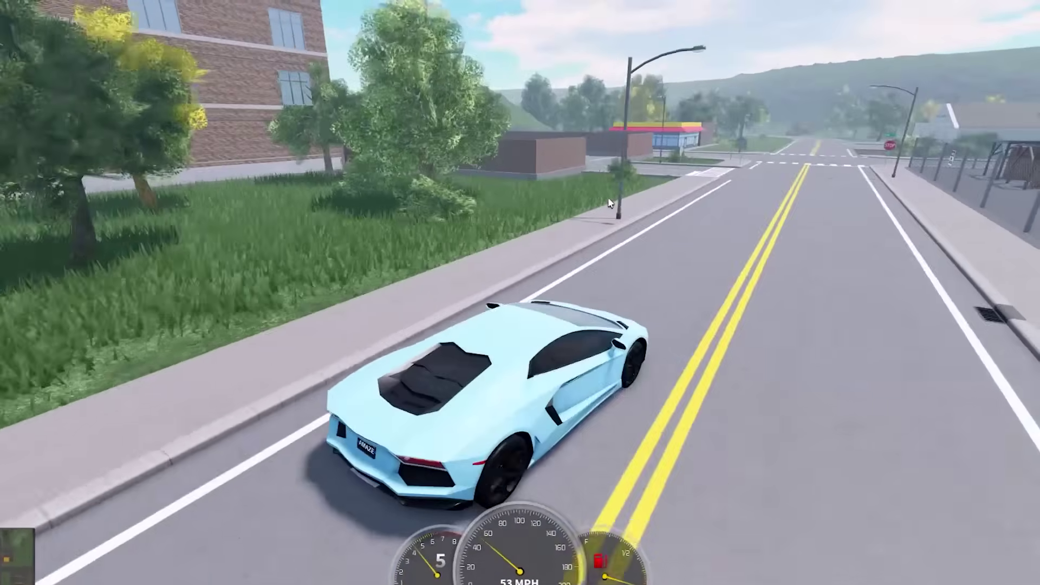
key(a)
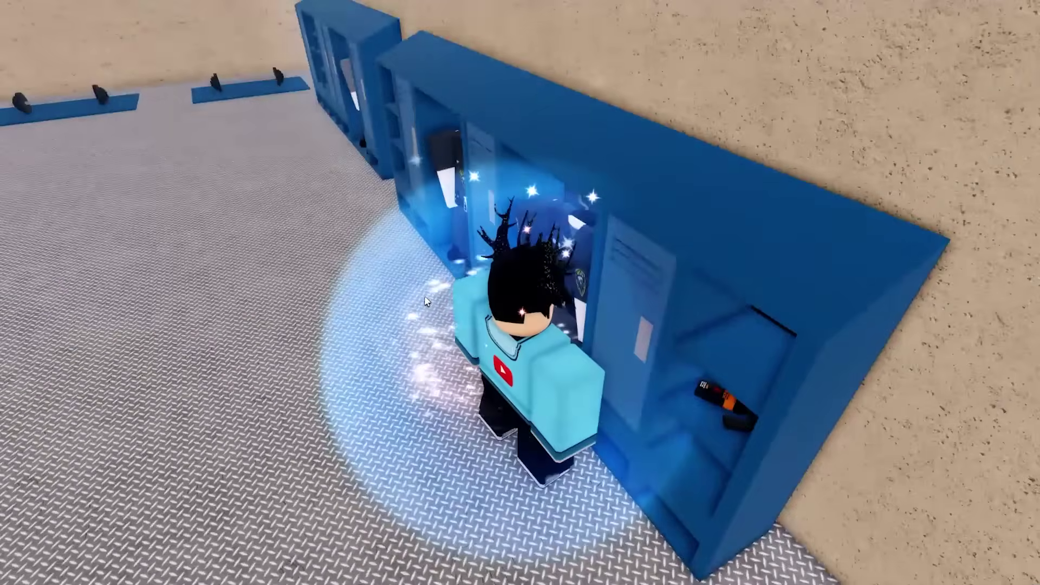
- Look through the Officer, Detective and Cadet uniforms in the police locker's loadout, then close it
key(e)
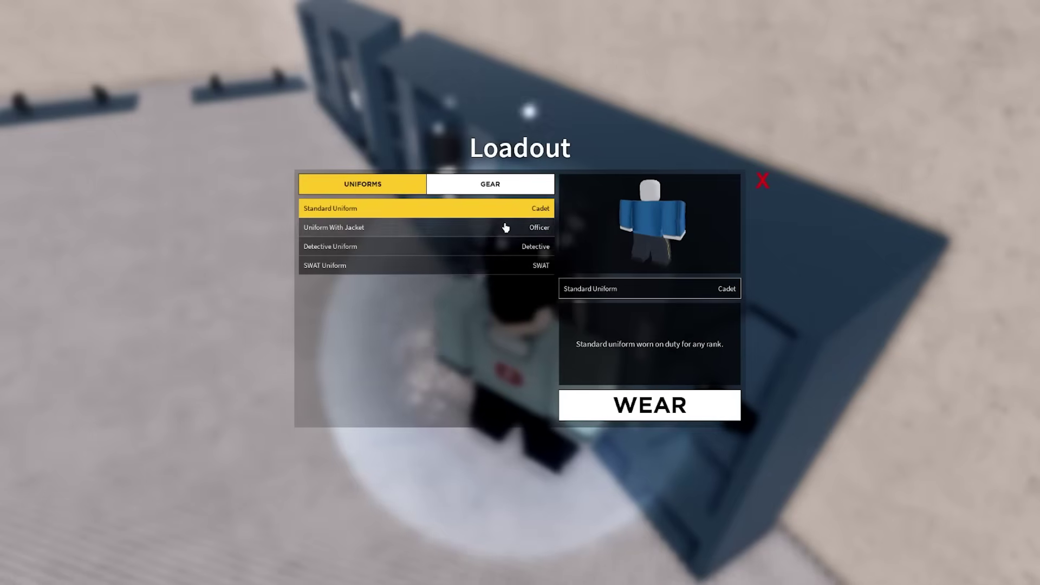
click(506, 229)
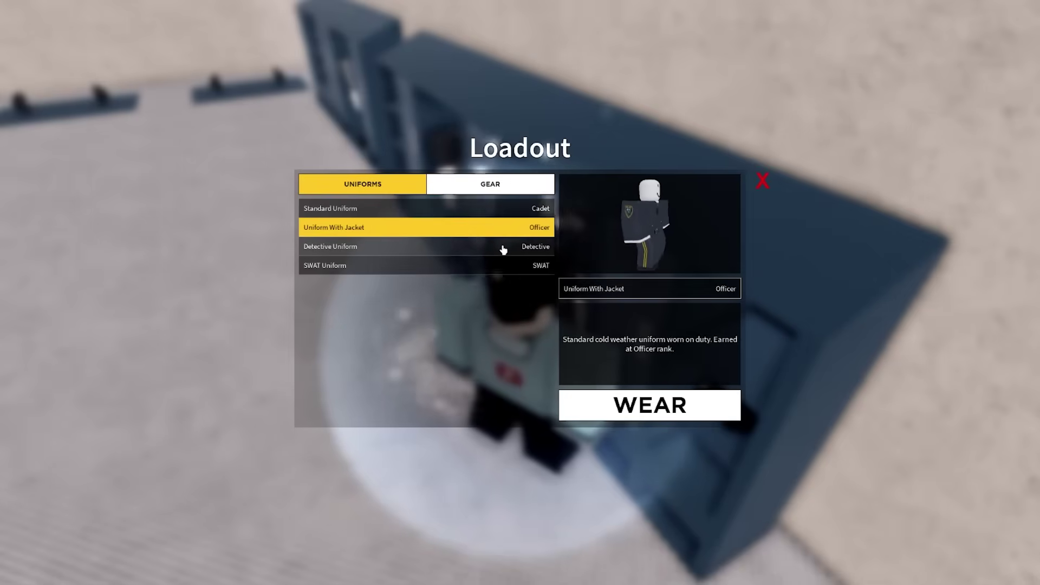
click(503, 247)
click(501, 210)
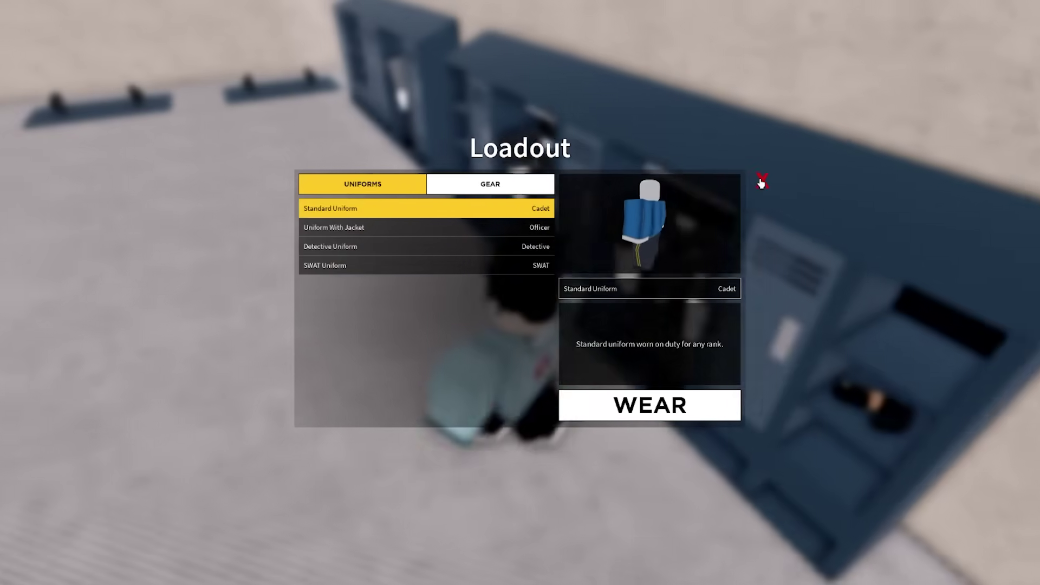
click(762, 182)
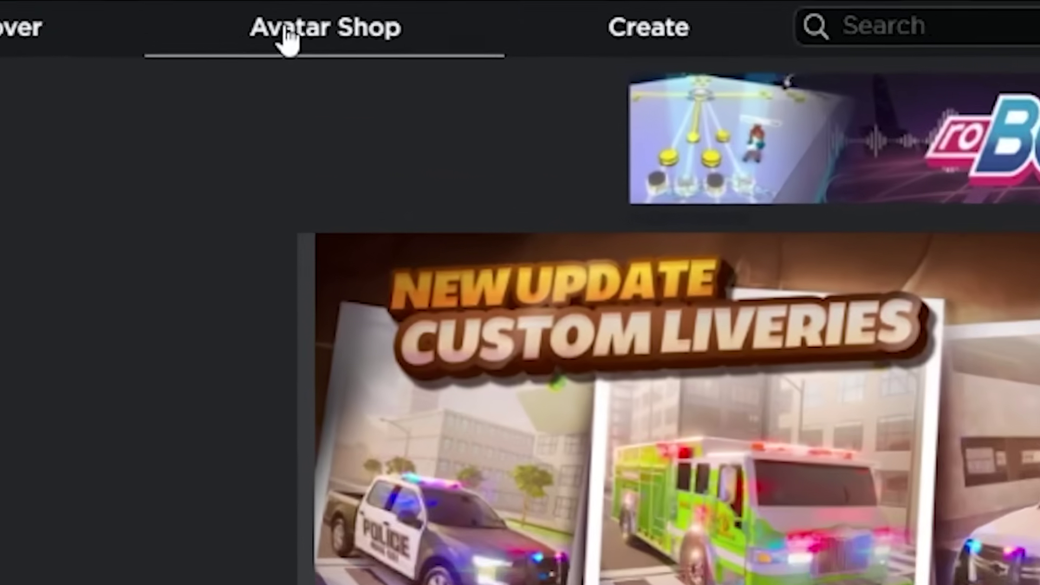
- Show the shirts category of the Avatar Shop's clothing and search it for police
click(233, 16)
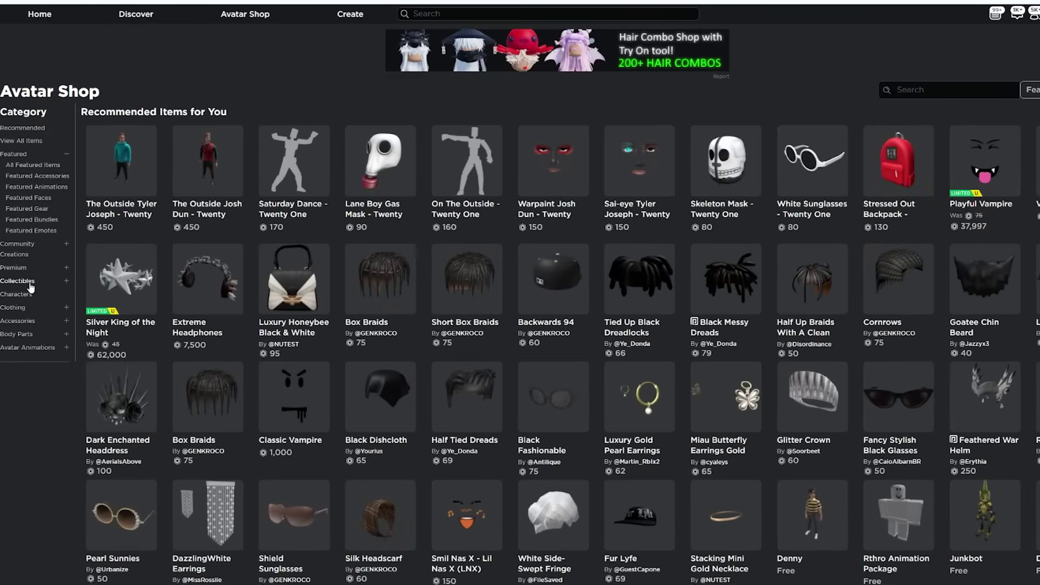
click(21, 308)
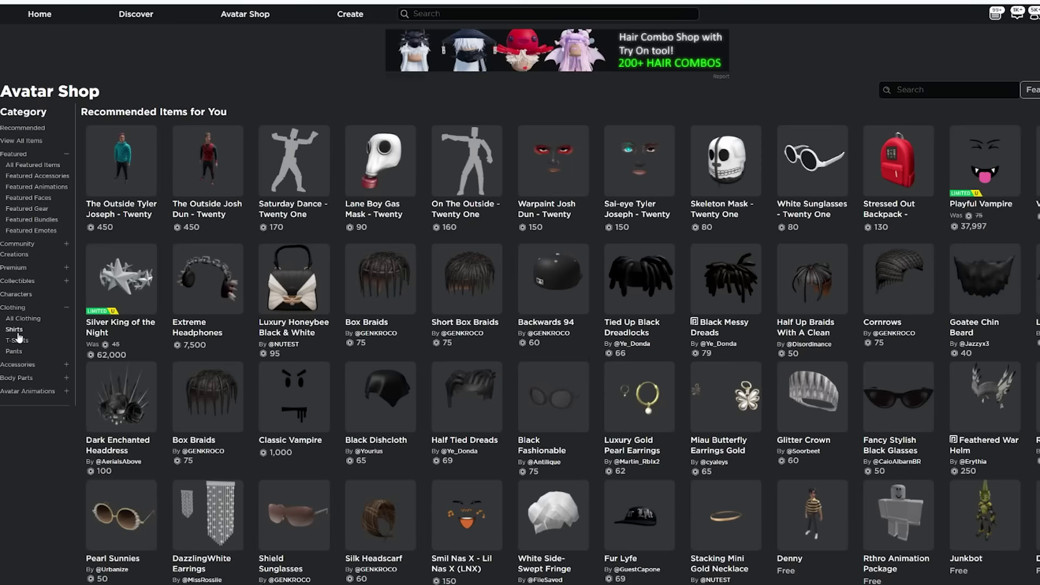
click(16, 331)
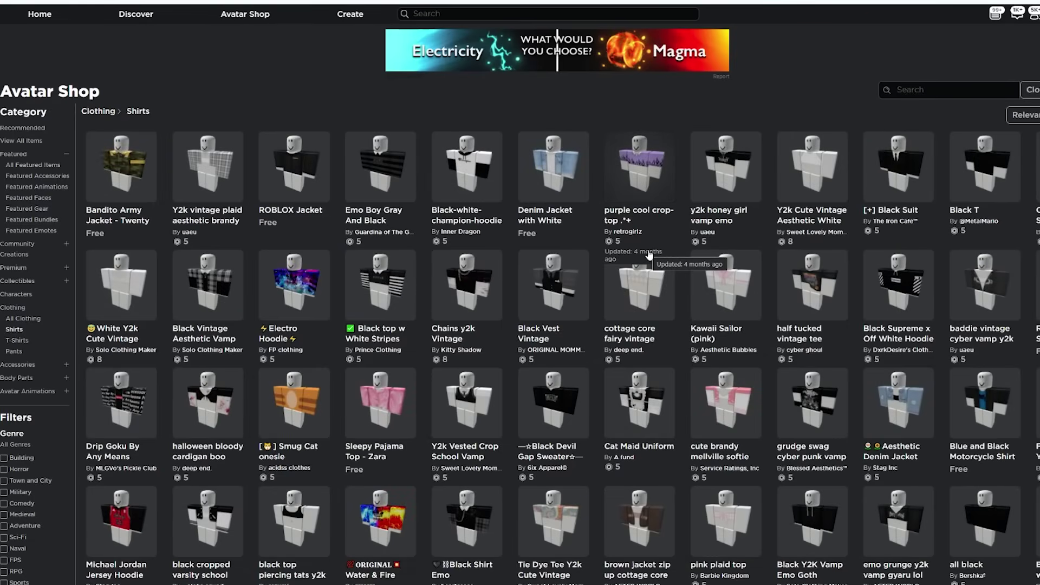
text(polic)
key(Return)
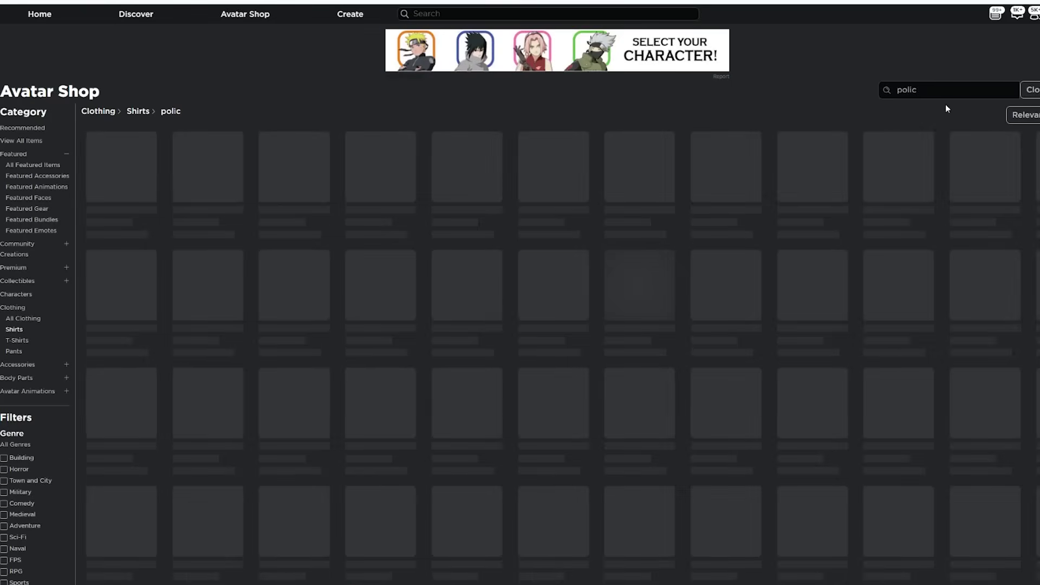
text(e)
key(Return)
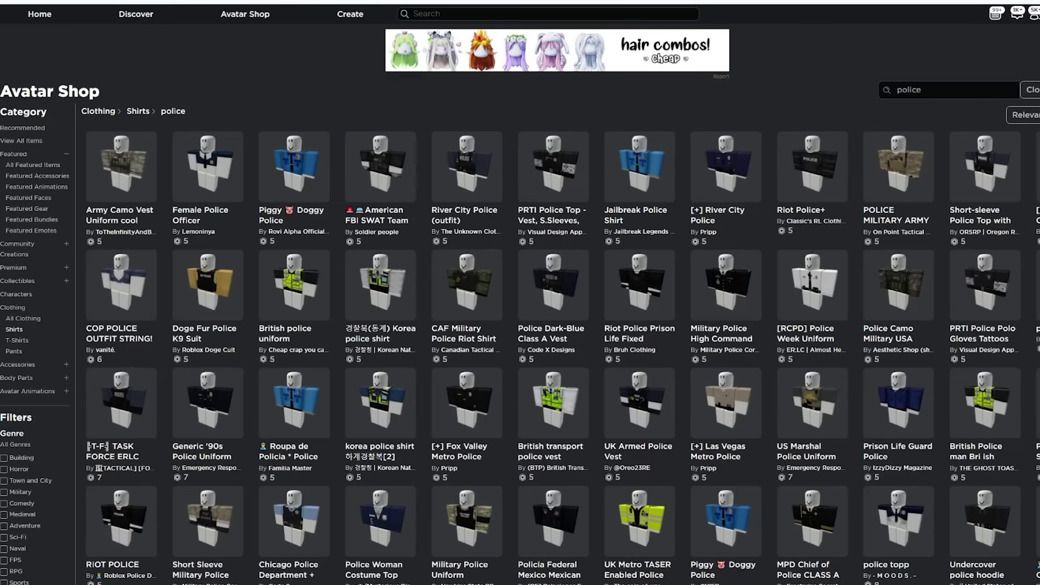
- View the item page and preview of the British police uniform shirt
click(291, 286)
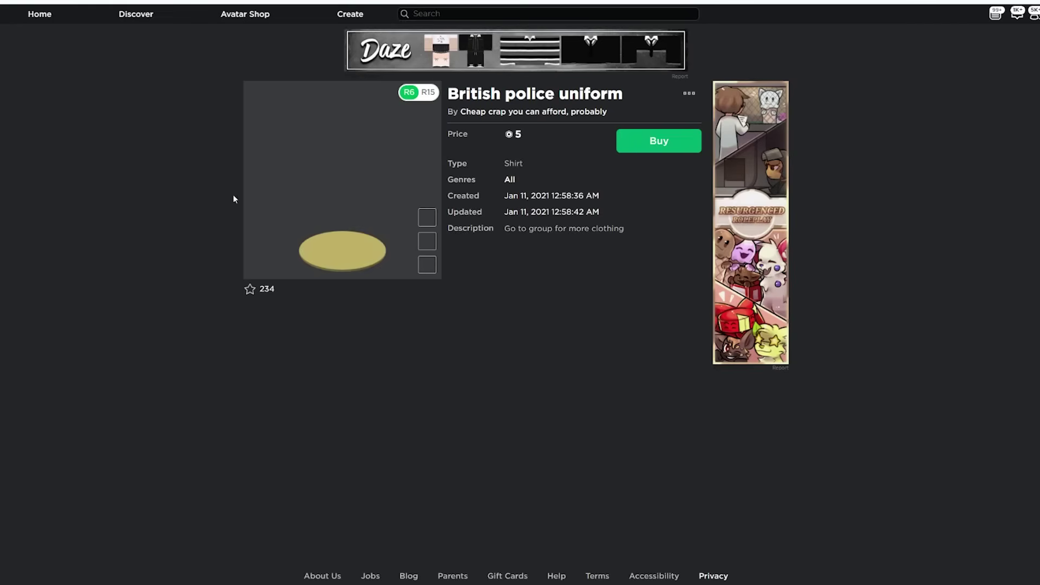
click(427, 263)
click(428, 264)
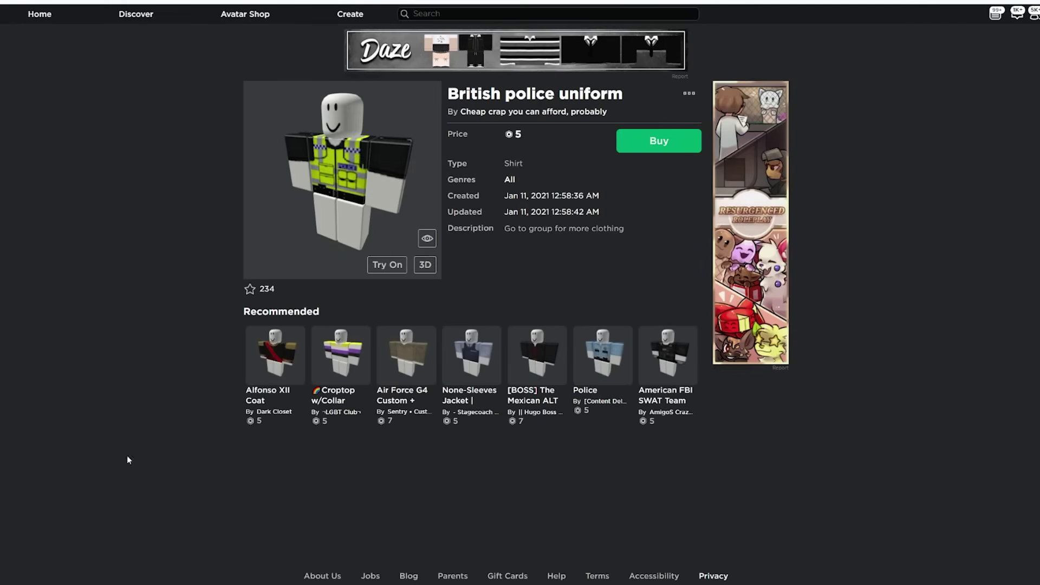
- Find and launch Roblox Studio on the computer and create a new place from the Baseplate template
key(super+s)
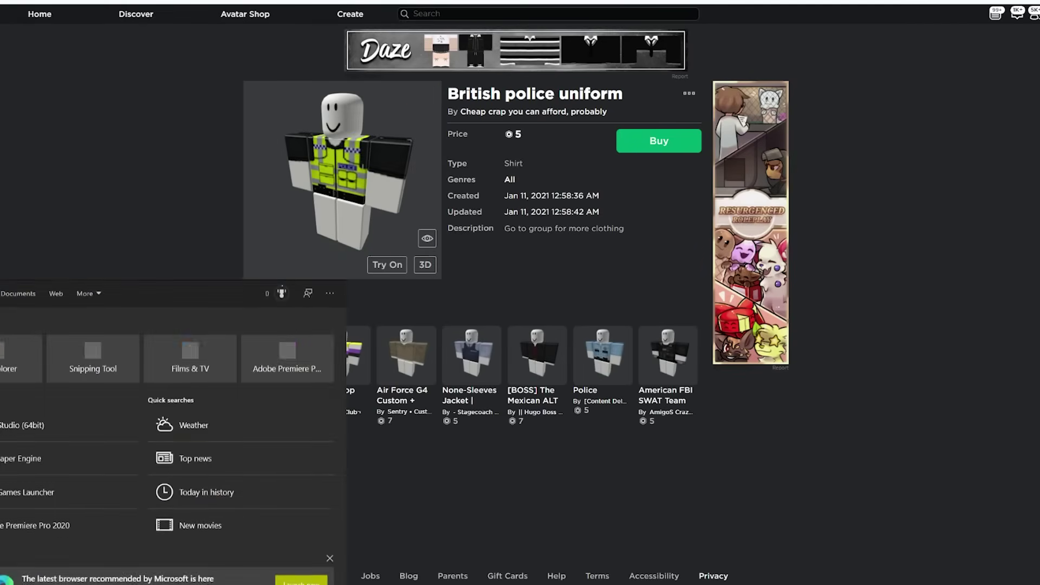
text(rob)
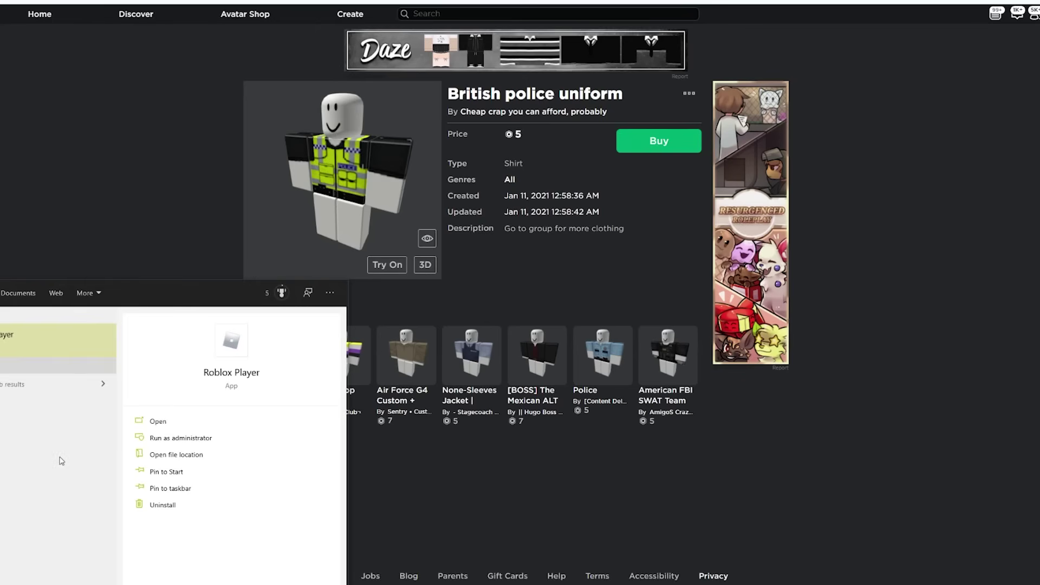
click(47, 386)
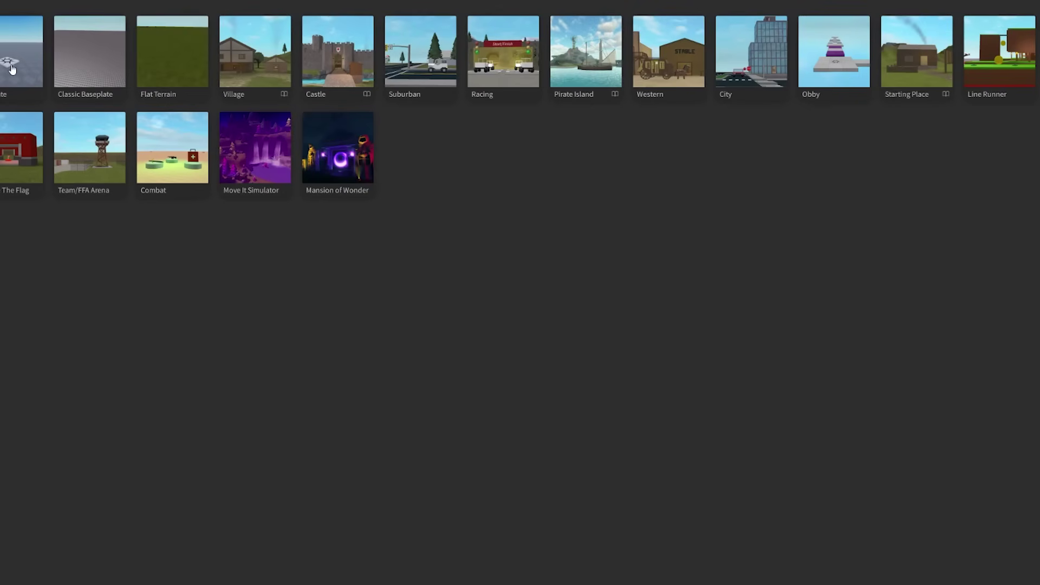
click(46, 75)
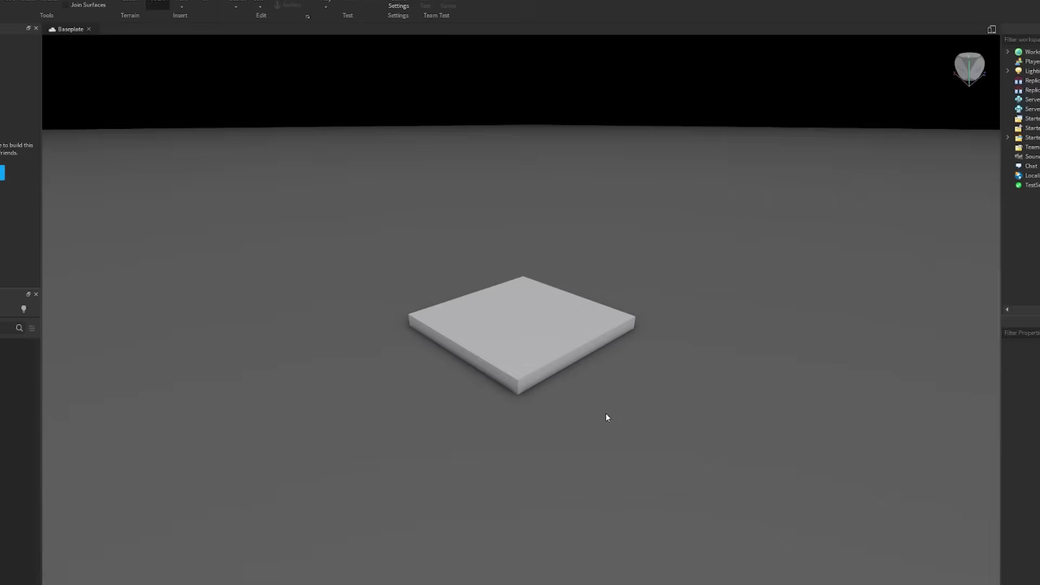
- Check the installed plugins in the plugin manager, list the marketplace plugins, and close the manager
key(w)
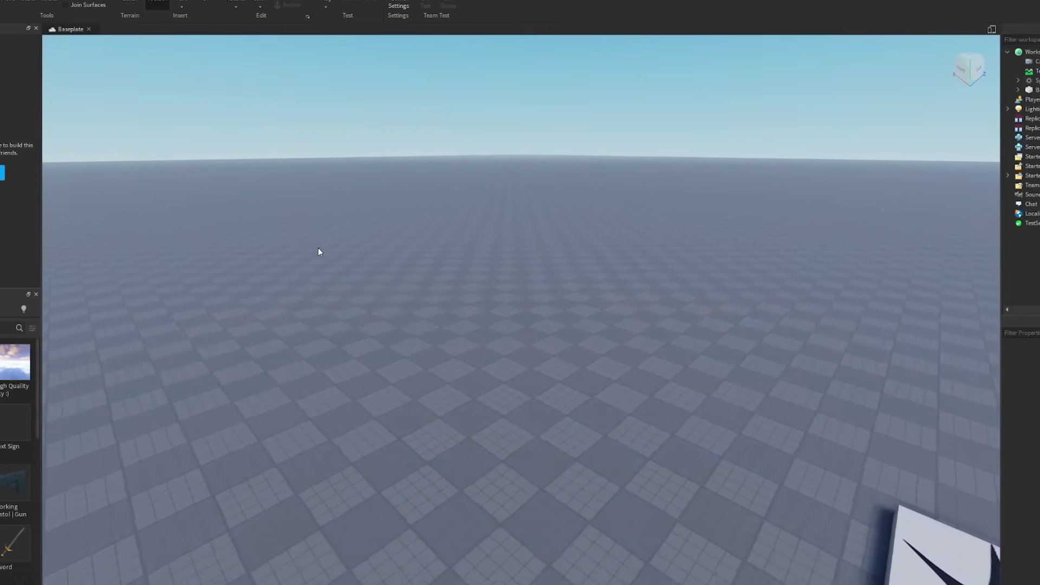
key(a)
key(s)
click(227, 0)
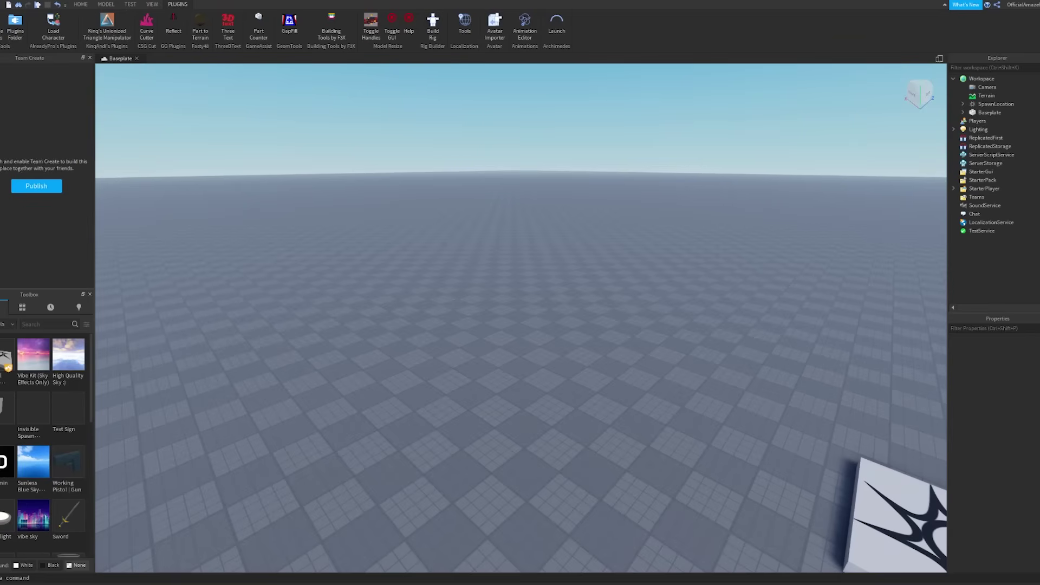
click(1, 27)
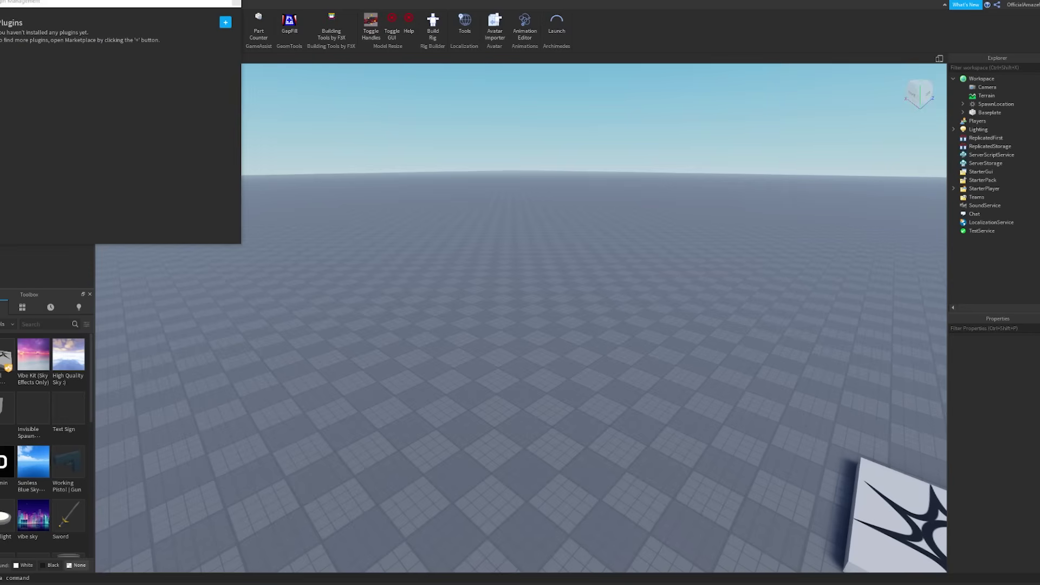
click(225, 23)
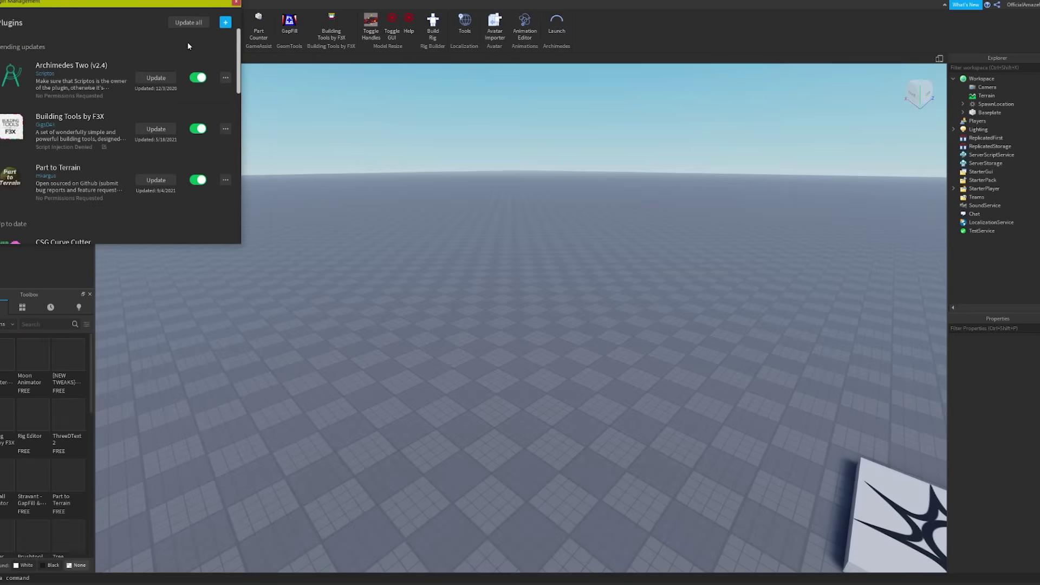
click(236, 2)
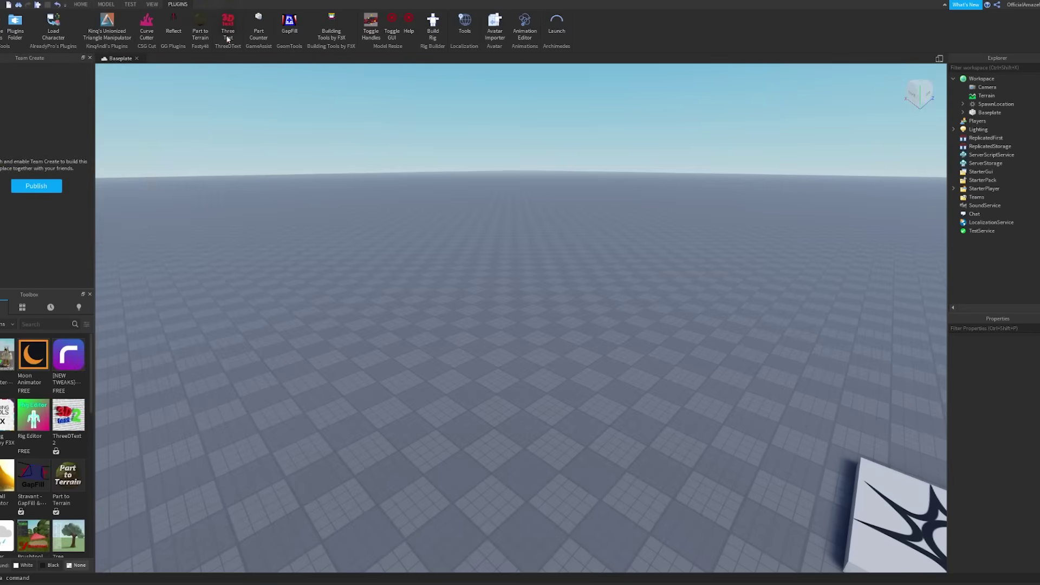
- Insert an R15 Block Rig dummy on the baseplate with Rig Builder and focus on it
scroll(61, 425, down, 3)
scroll(37, 446, up, 3)
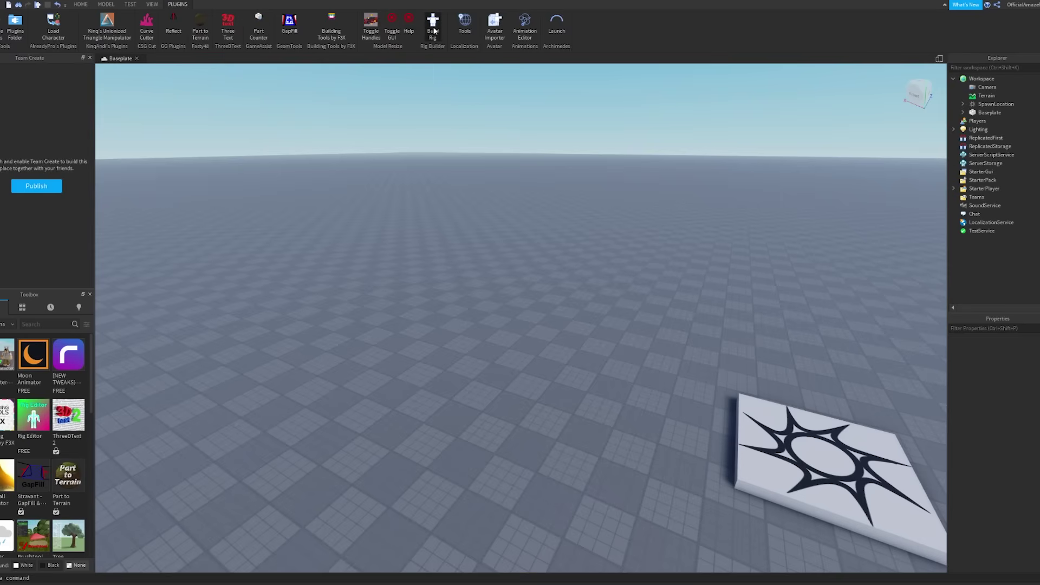
click(434, 27)
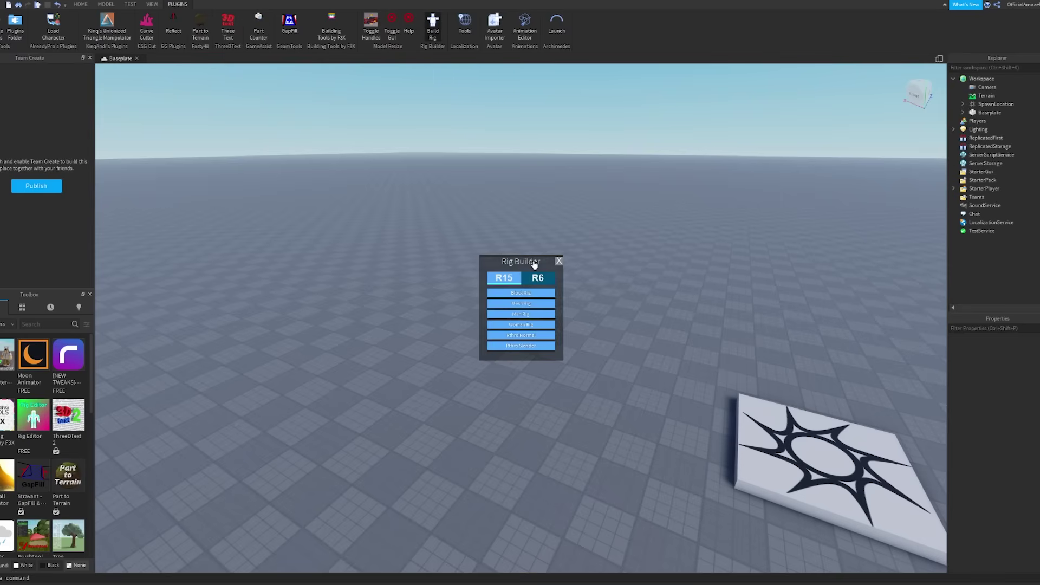
right_drag(615, 269, 490, 304)
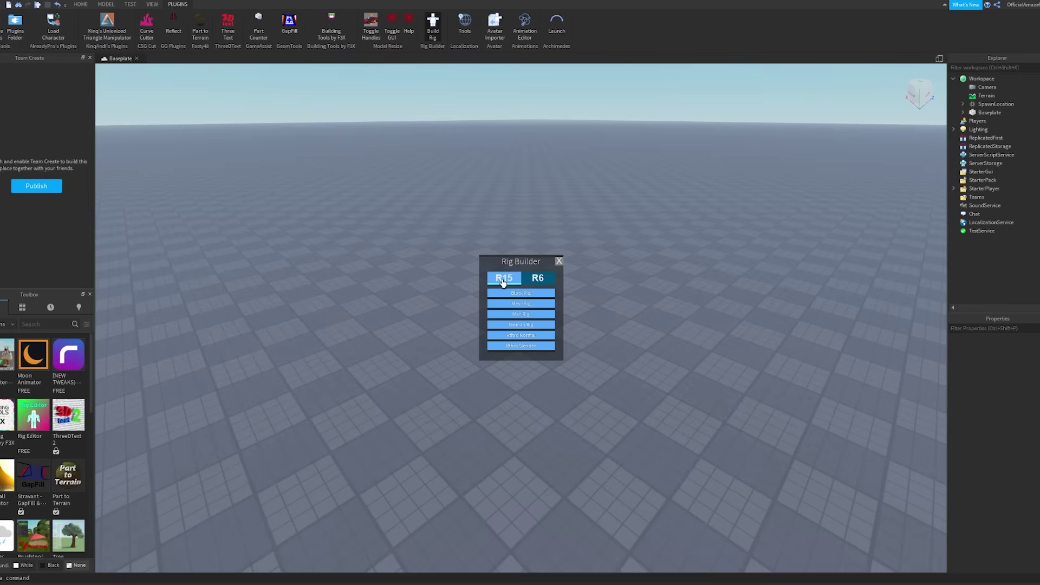
click(496, 296)
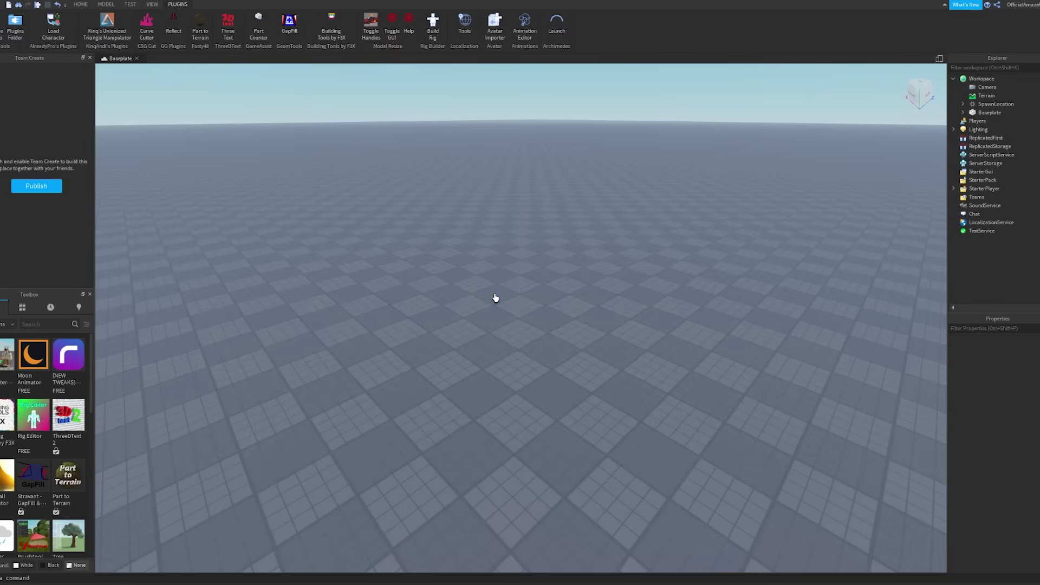
drag(496, 303, 593, 352)
key(f)
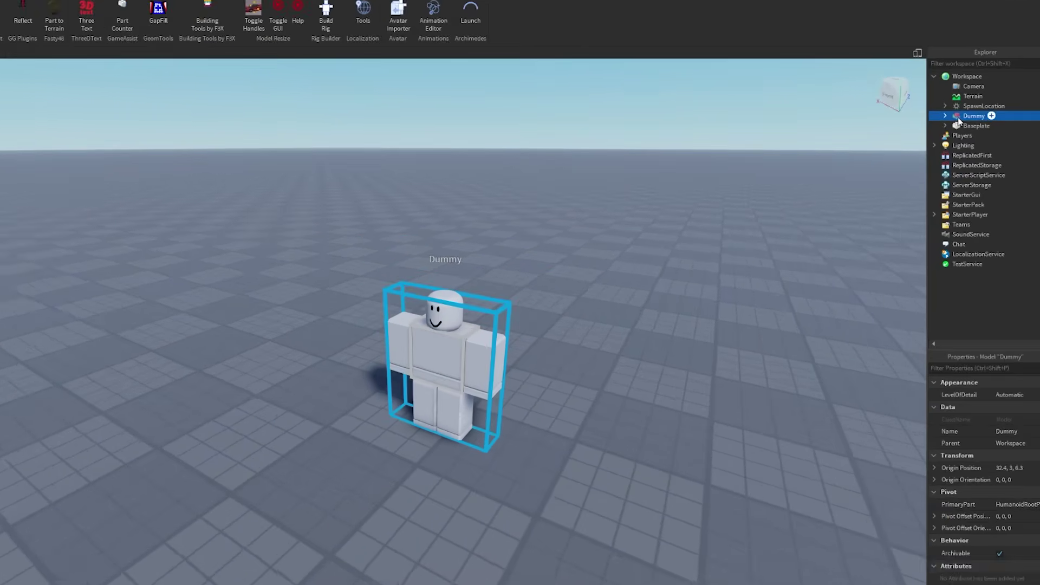
- Insert a Shirt object into the Dummy model and select the new clothing object
right_click(985, 113)
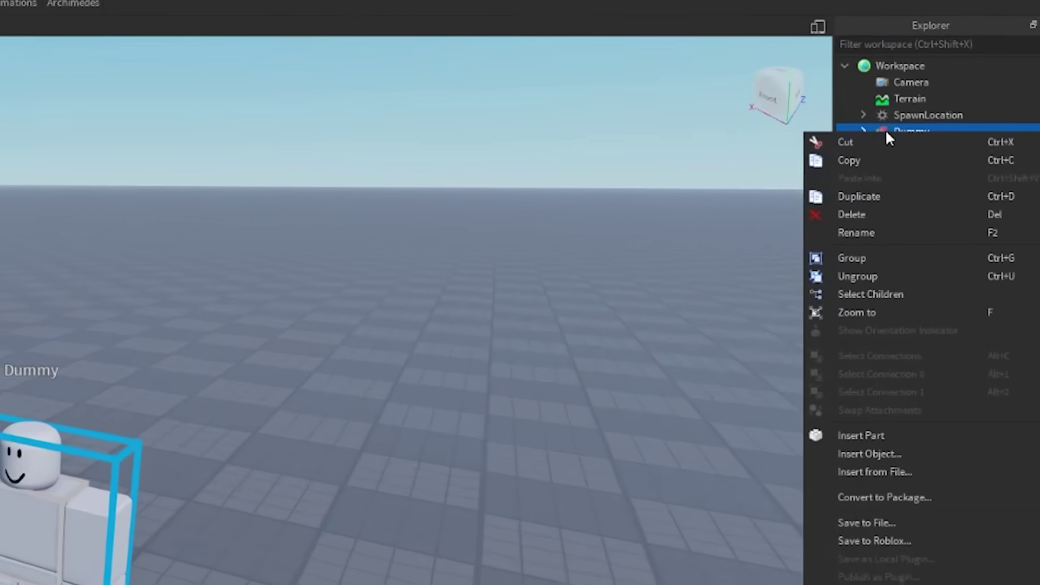
click(829, 526)
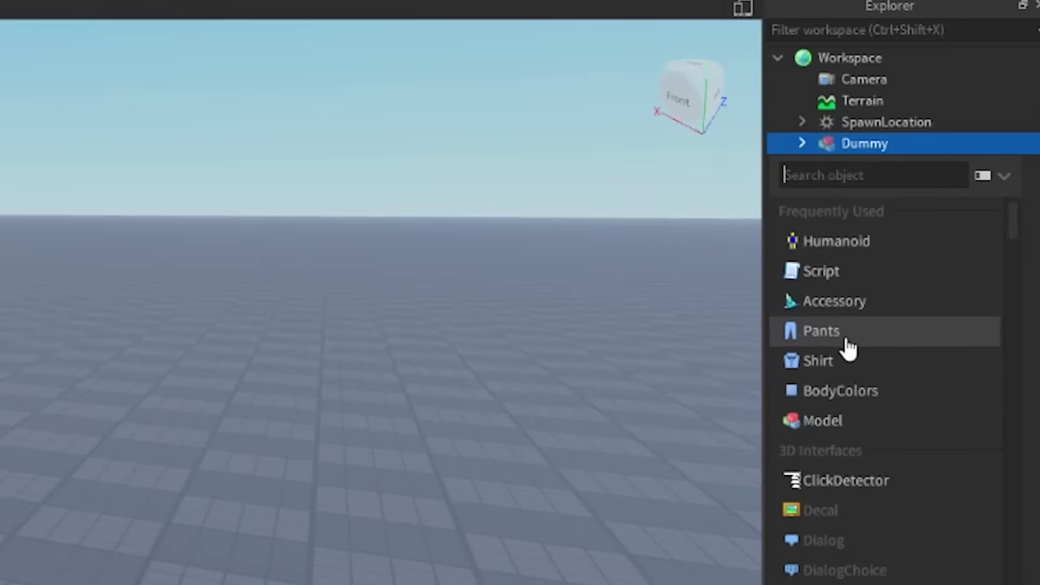
click(843, 366)
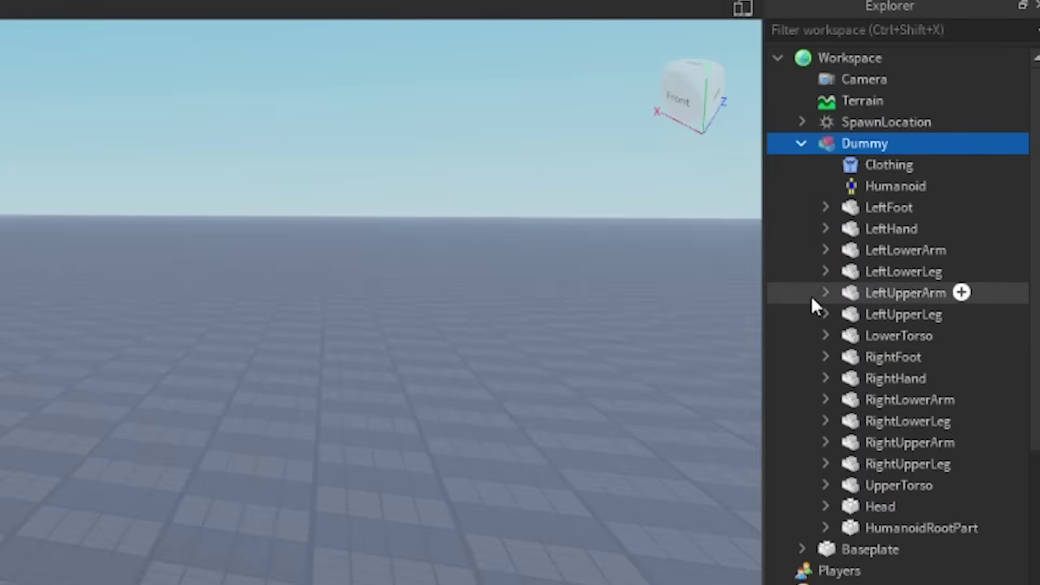
click(847, 167)
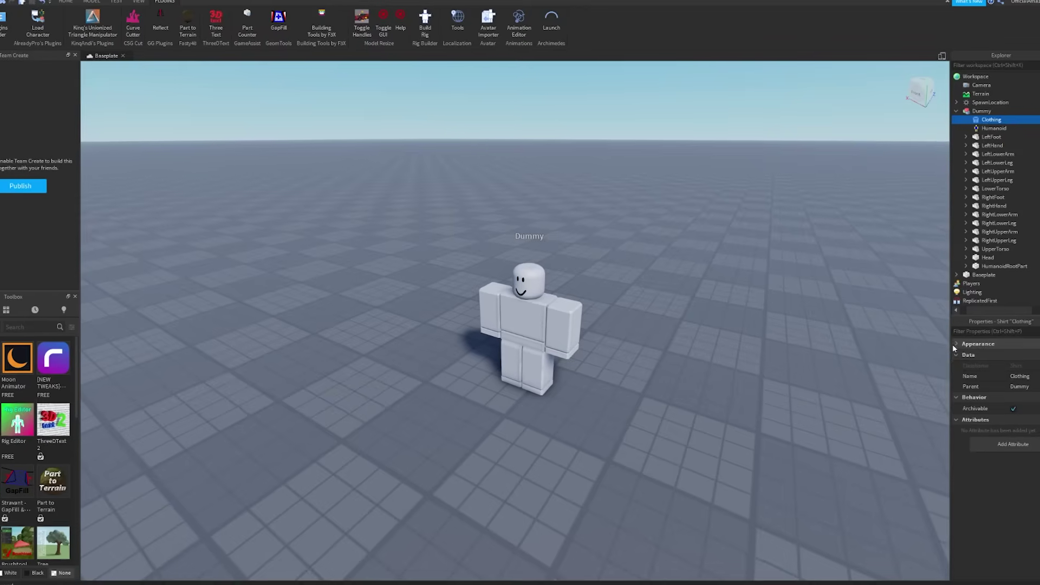
- Copy the British police uniform shirt's web address from the browser and use it as the ShirtTemplate of the Dummy's shirt in Roblox Studio
click(957, 342)
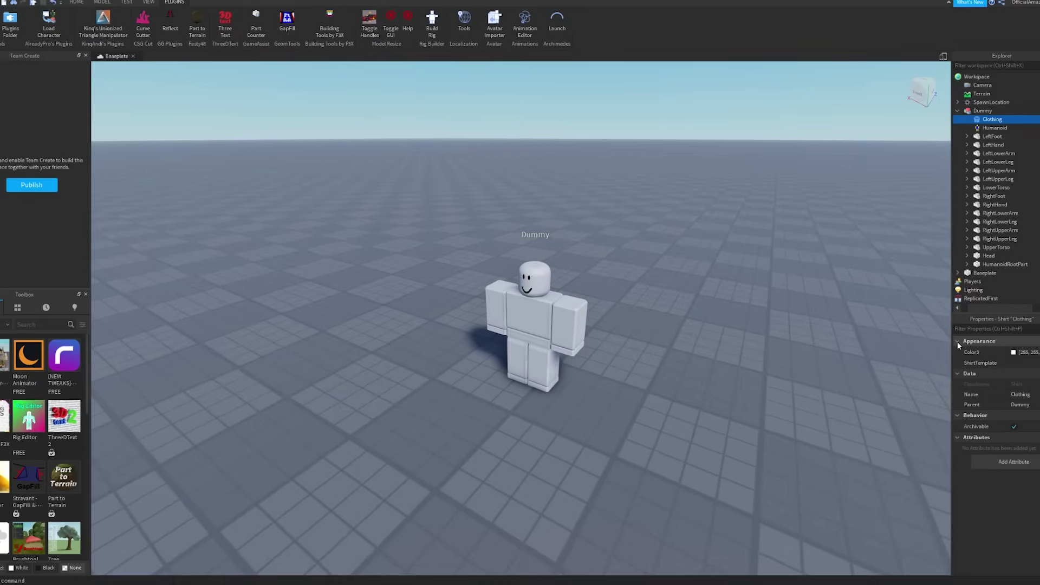
click(958, 340)
click(958, 340)
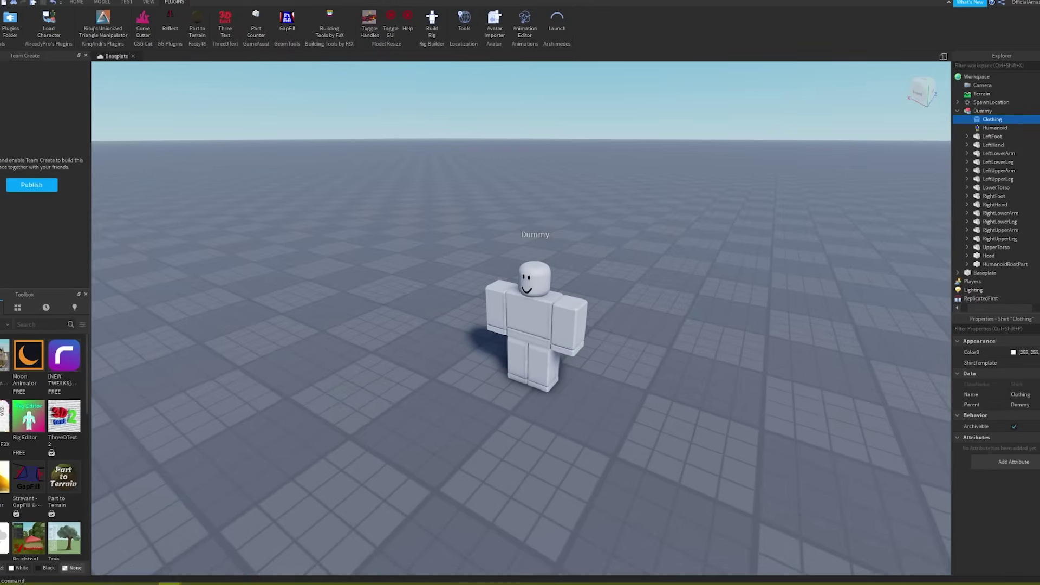
click(32, 584)
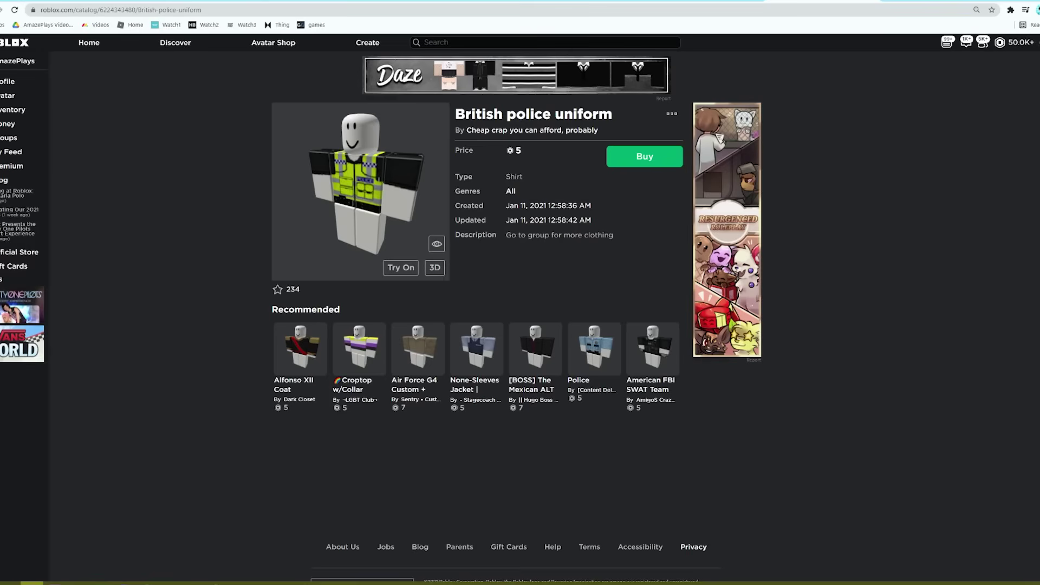
click(144, 9)
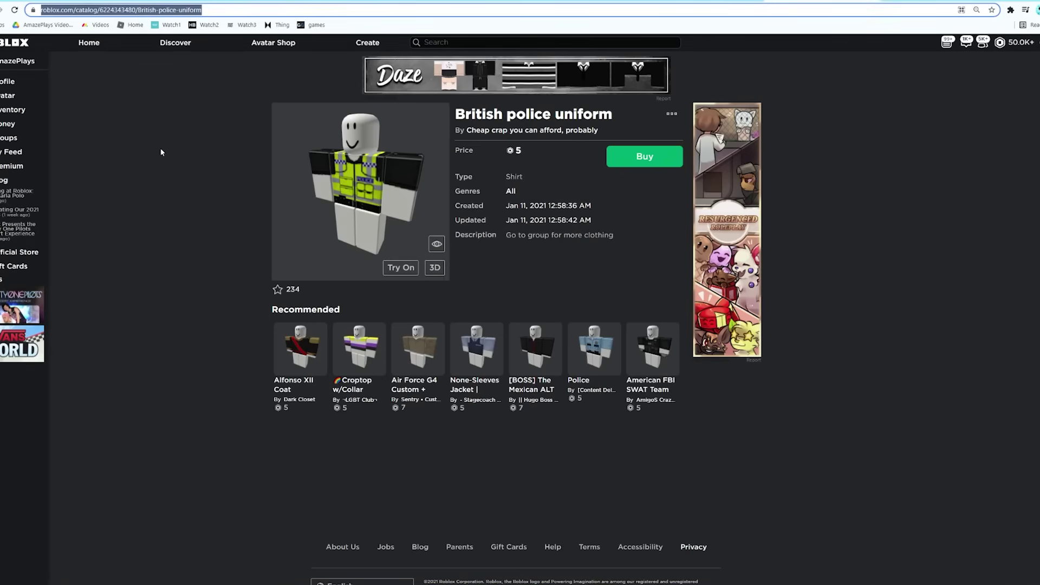
mouse_move(173, 582)
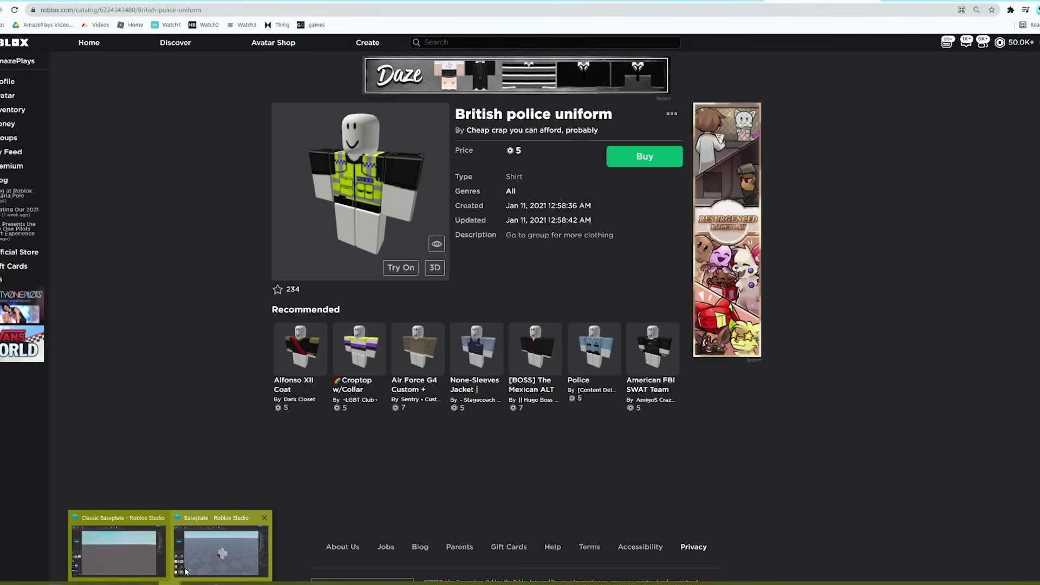
click(231, 548)
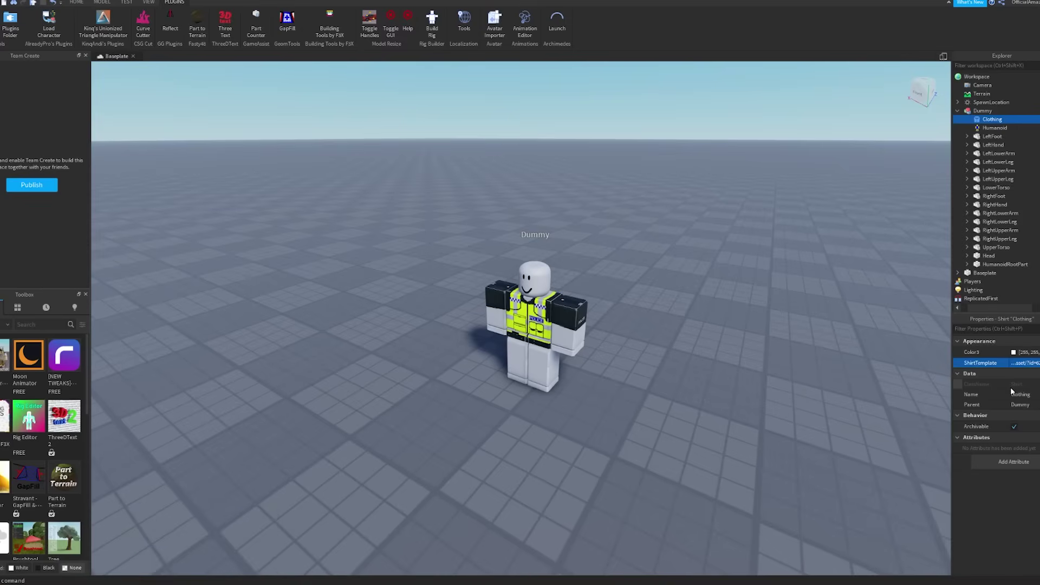
- Inspect the police shirt on the Dummy from close up and from a distance
scroll(682, 389, up, 10)
scroll(682, 389, down, 10)
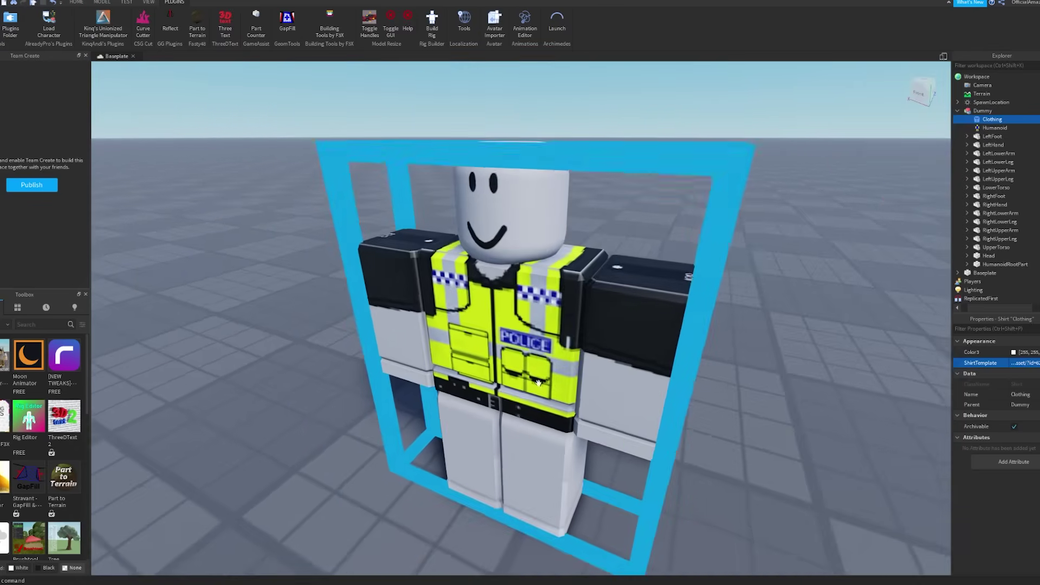
scroll(681, 388, up, 6)
right_drag(681, 388, 542, 332)
scroll(542, 332, down, 10)
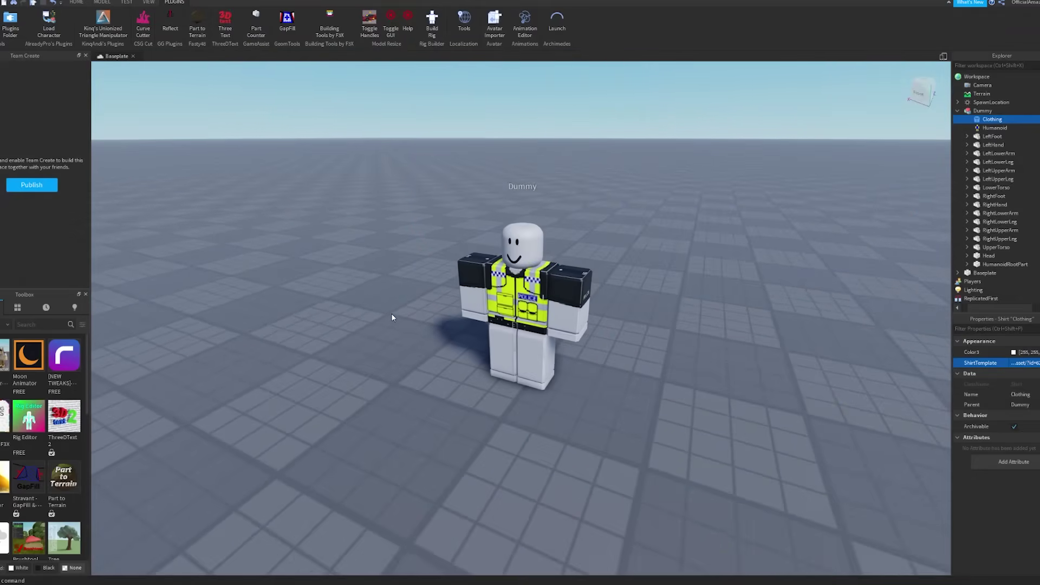
scroll(542, 332, up, 8)
scroll(542, 332, down, 6)
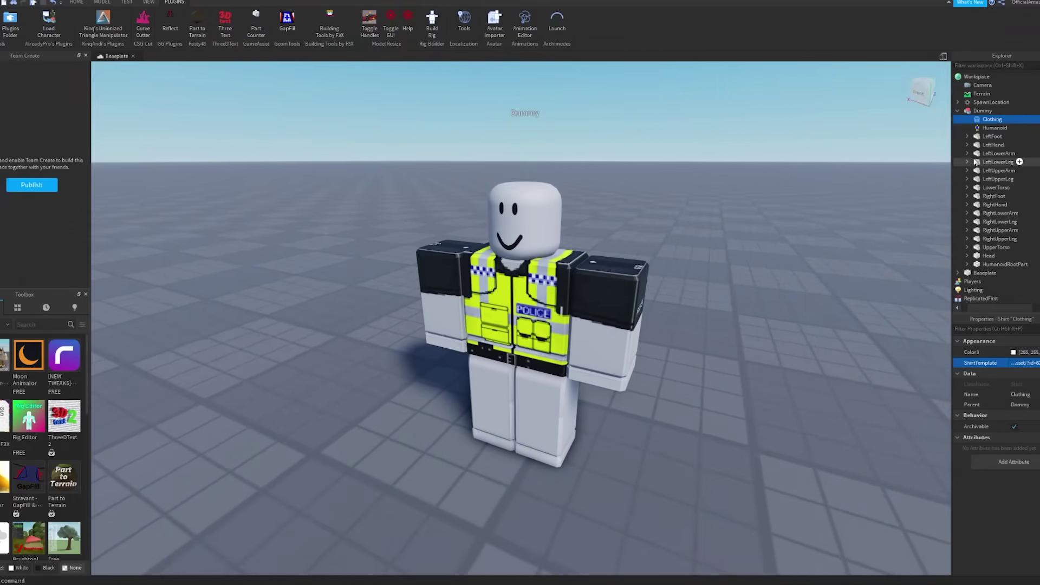
- Insert a Pants object into the Dummy model
right_click(981, 110)
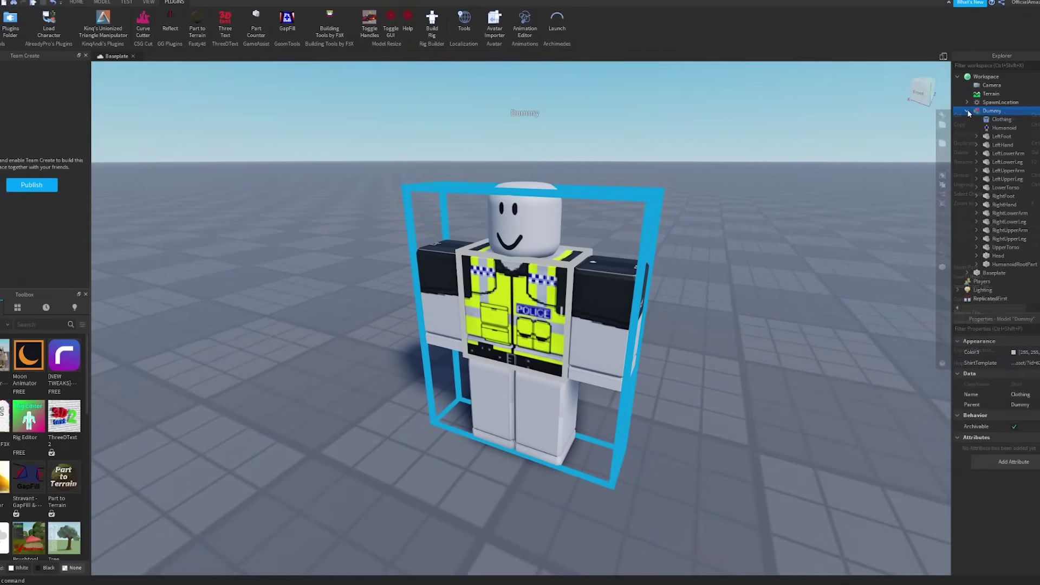
click(969, 277)
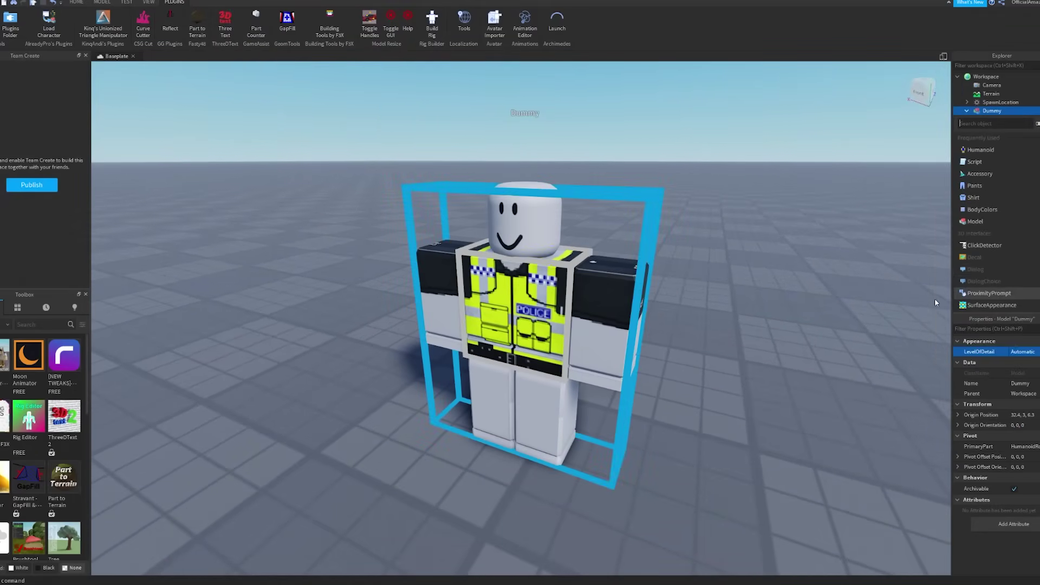
click(984, 187)
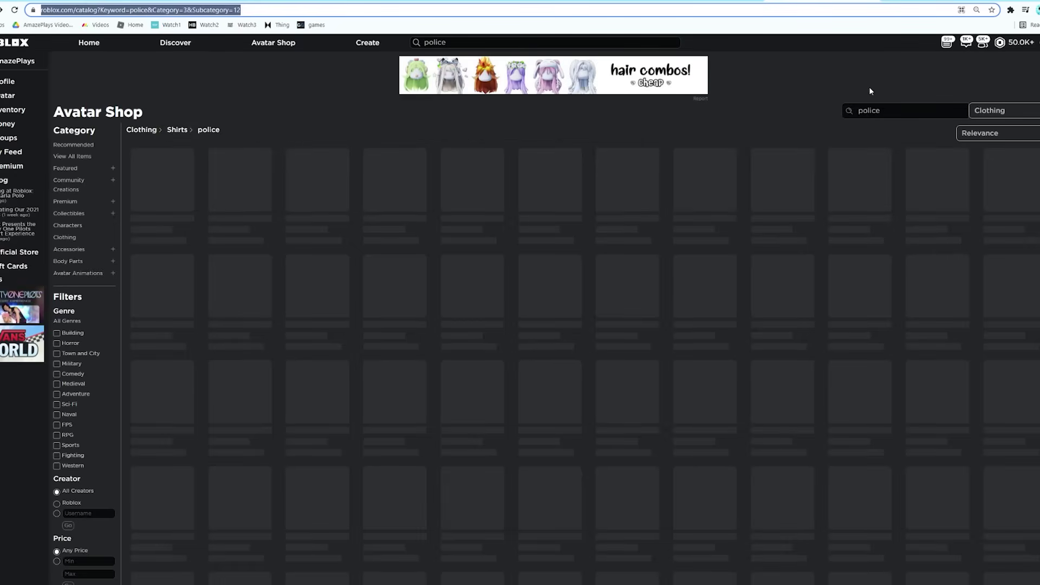
- In the browser, switch the Avatar Shop to the Pants clothing category and search it for "police"
double_click(870, 110)
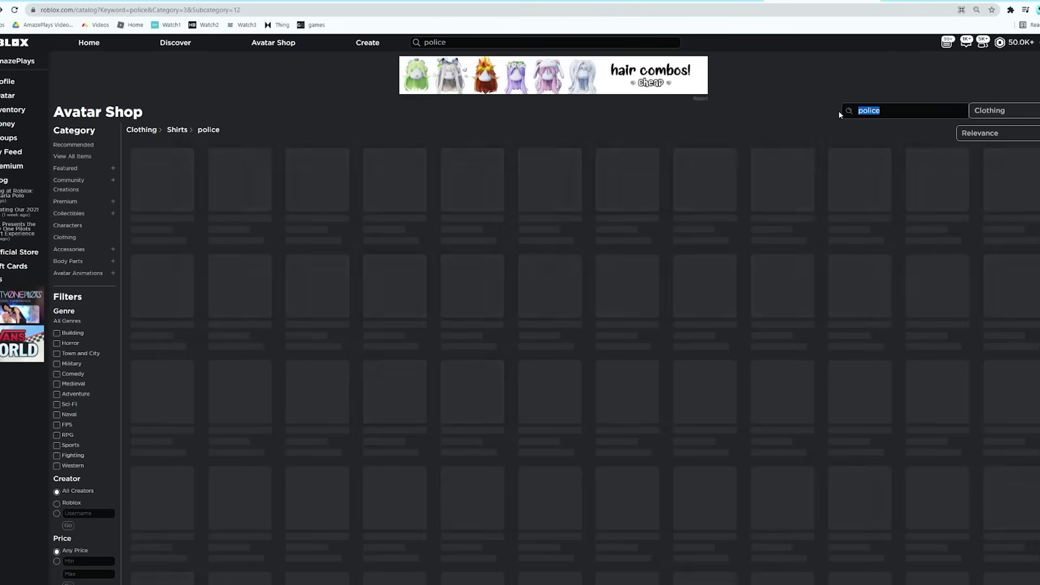
click(69, 274)
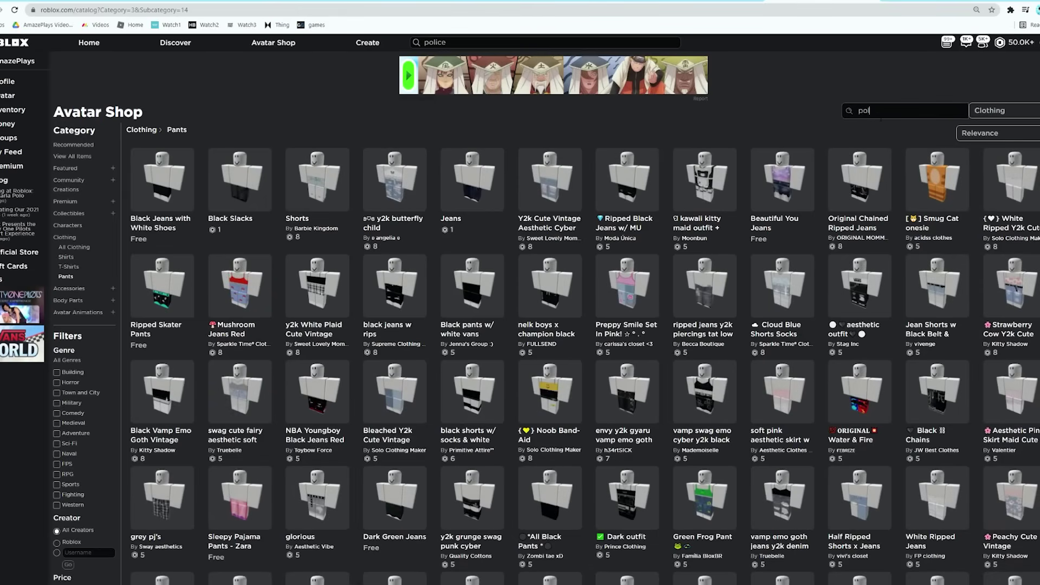
text(police)
key(Return)
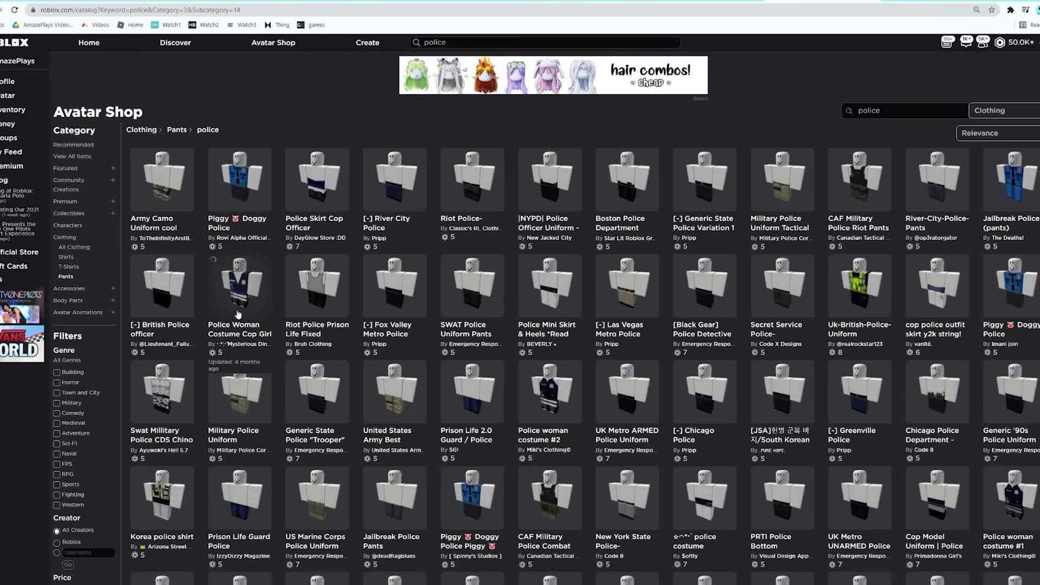
- Open the Uk-British-Police-Uniform pants, copy their web address, and use it as the PantsTemplate of the Dummy's pants in Roblox Studio
click(852, 298)
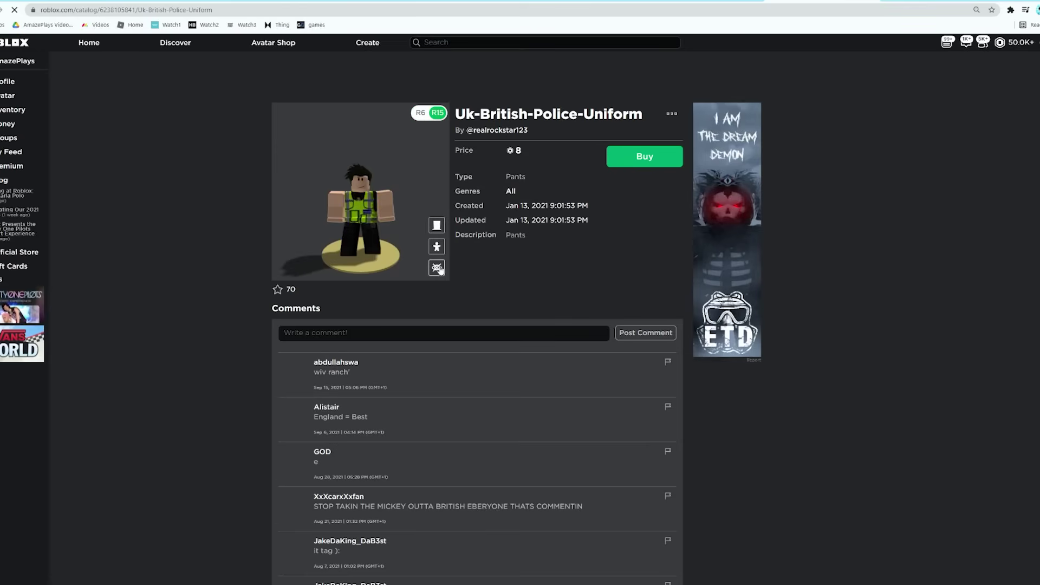
click(437, 267)
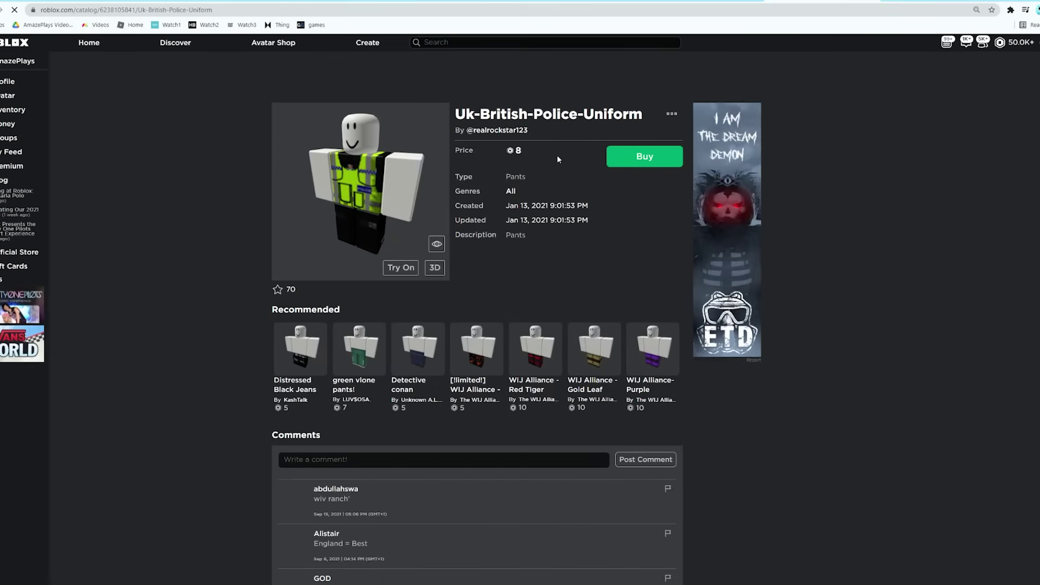
click(115, 9)
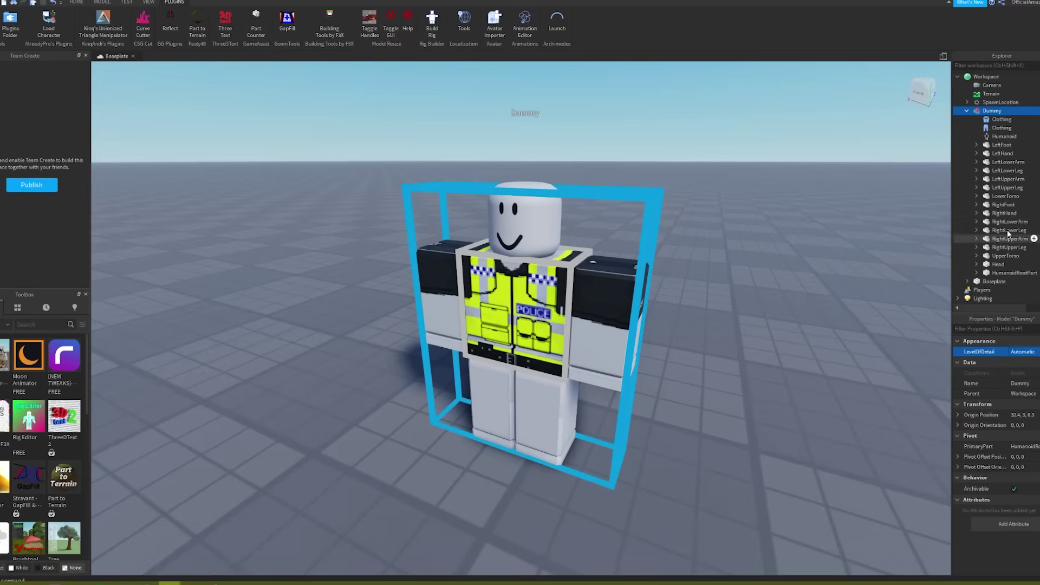
click(994, 128)
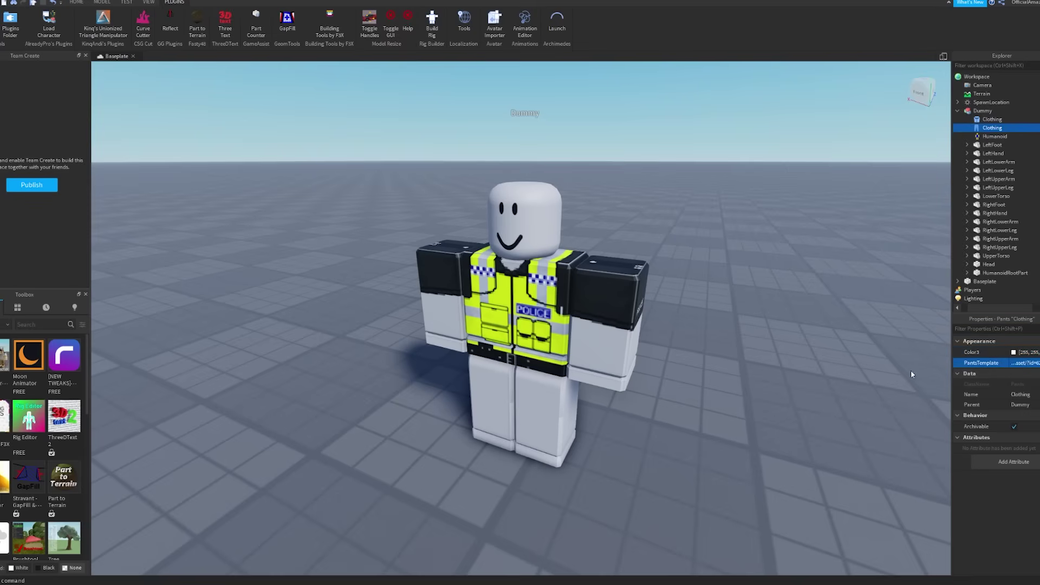
- Examine the complete police uniform on the Dummy, checking how the pants meet the shirt
scroll(705, 399, up, 10)
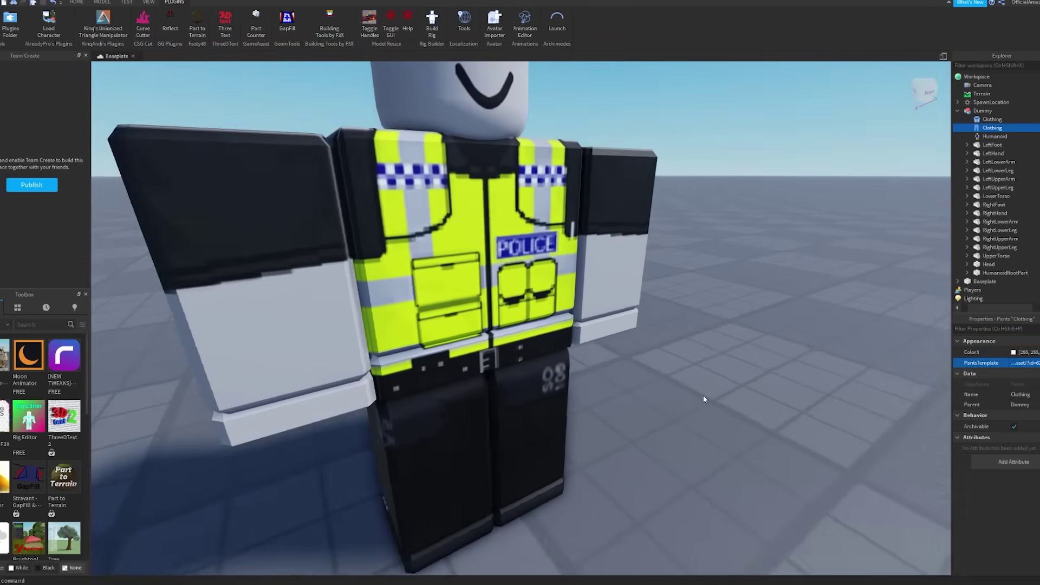
scroll(705, 399, down, 10)
scroll(704, 399, up, 10)
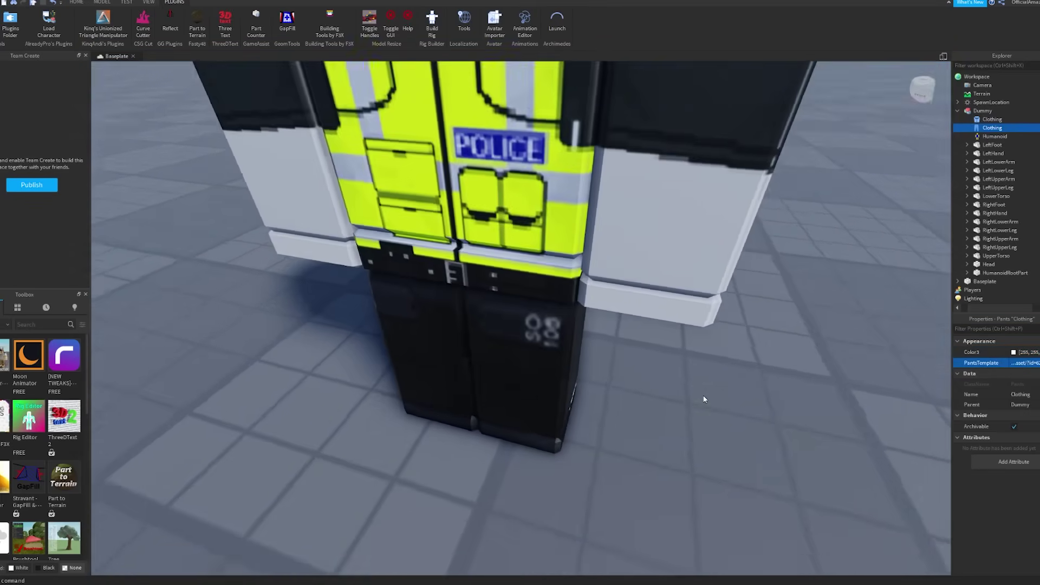
scroll(705, 400, down, 10)
scroll(701, 397, up, 10)
scroll(701, 395, down, 6)
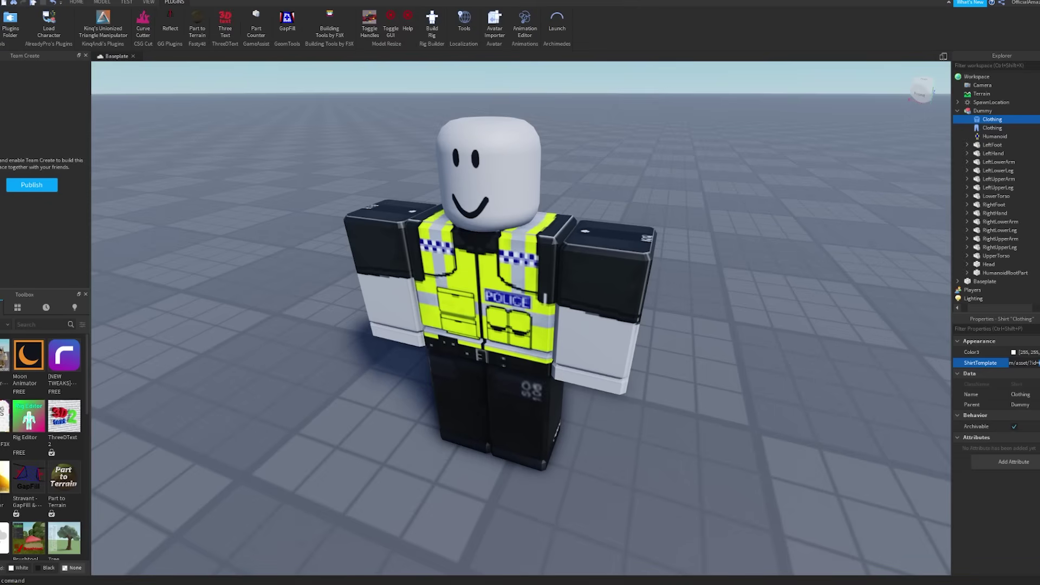
- Switch to the running Roblox roleplay game and open the private server's settings for editing
click(169, 583)
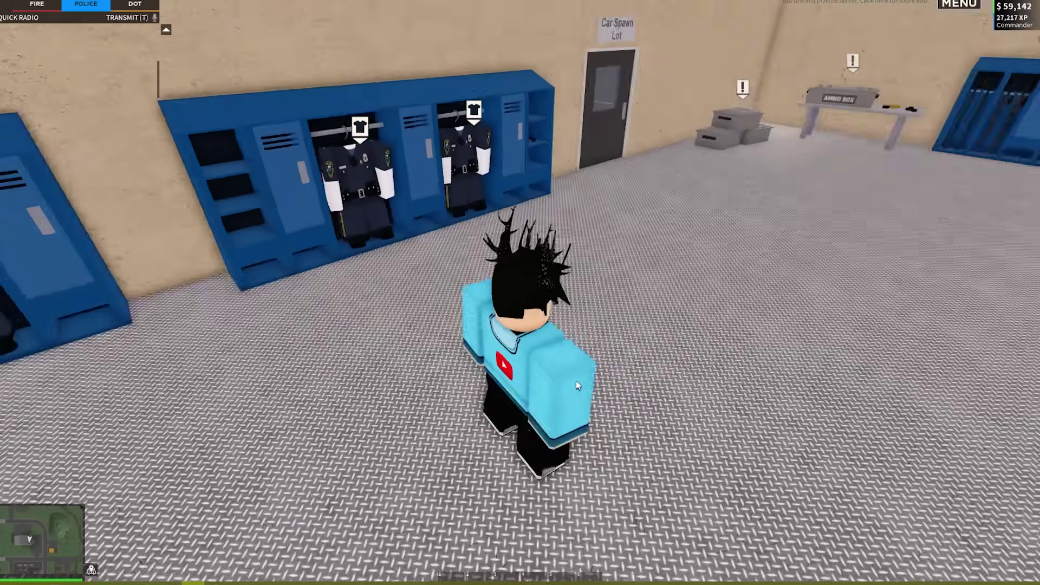
key(w)
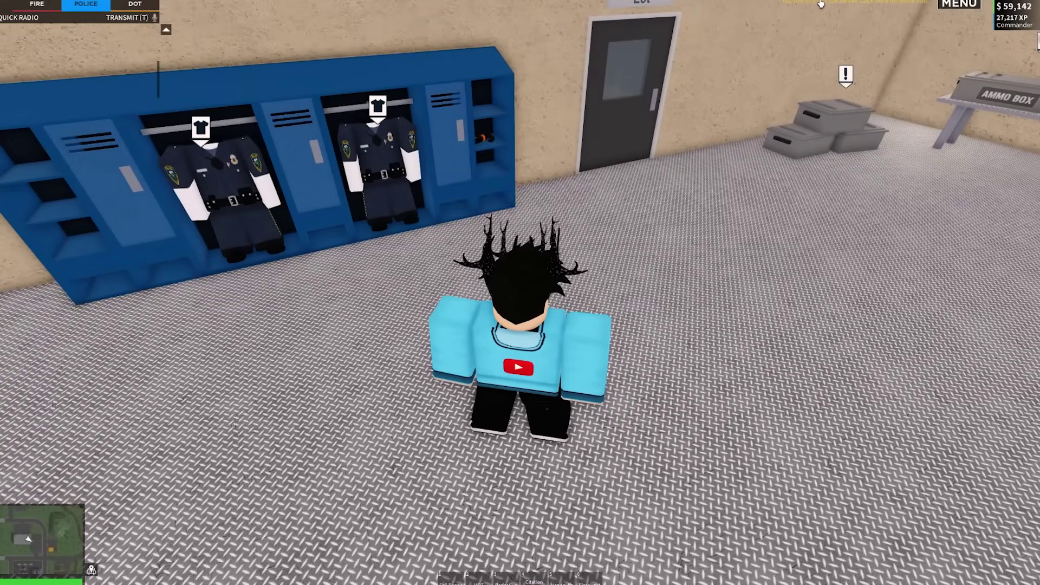
click(833, 4)
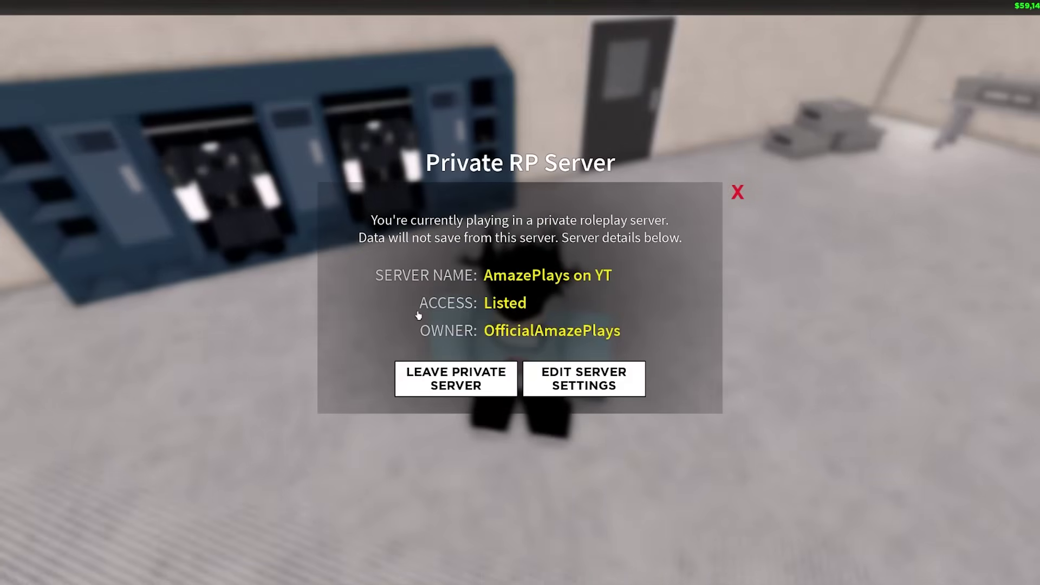
click(578, 374)
- Find Custom Uniforms among the Roleplay Pack settings of the private server and open its editor
scroll(488, 374, down, 10)
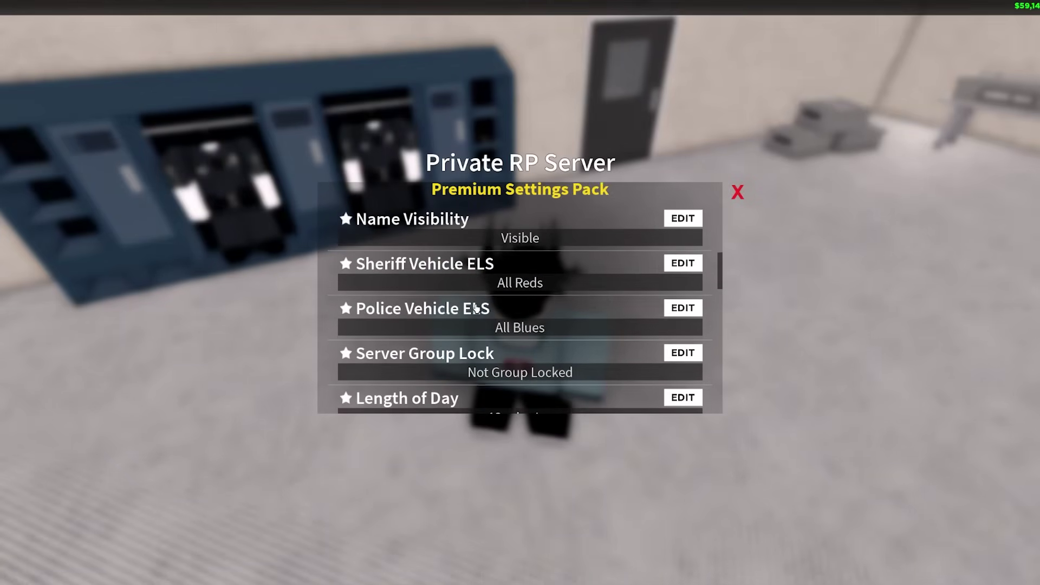
scroll(477, 308, up, 3)
scroll(477, 308, up, 5)
scroll(472, 292, down, 6)
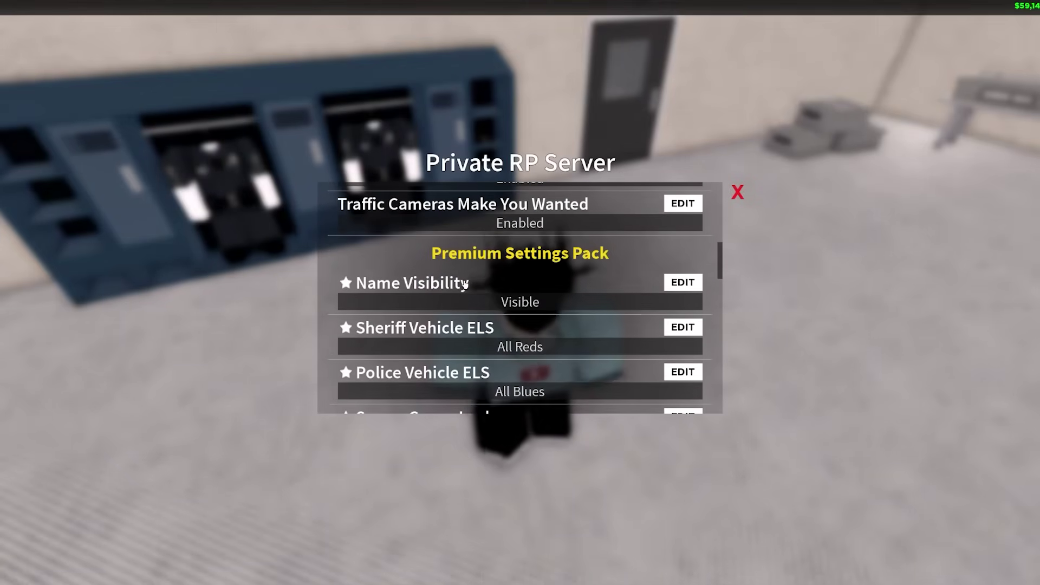
scroll(500, 281, down, 10)
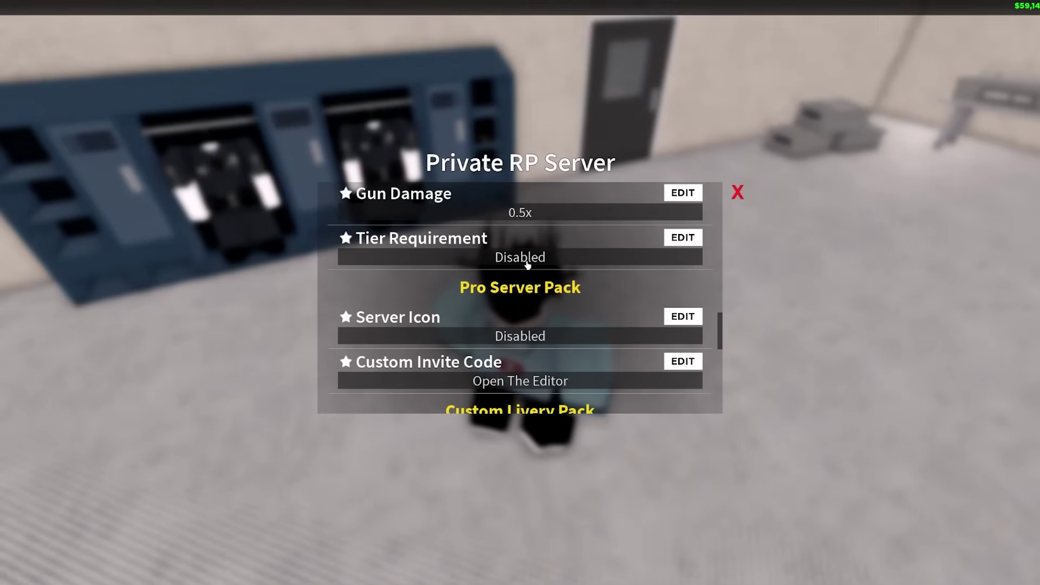
scroll(525, 270, down, 8)
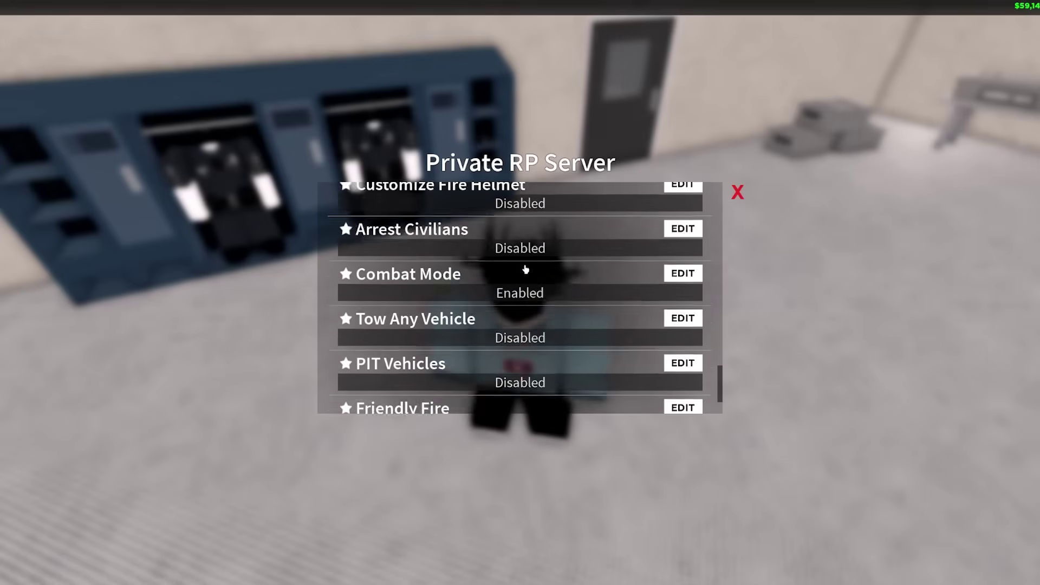
scroll(525, 269, up, 3)
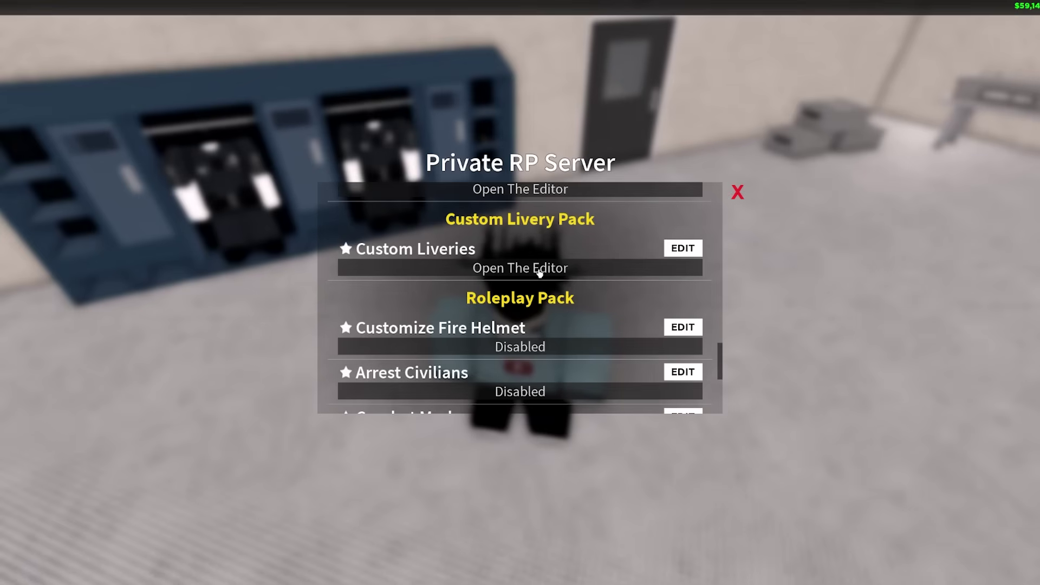
scroll(512, 301, down, 5)
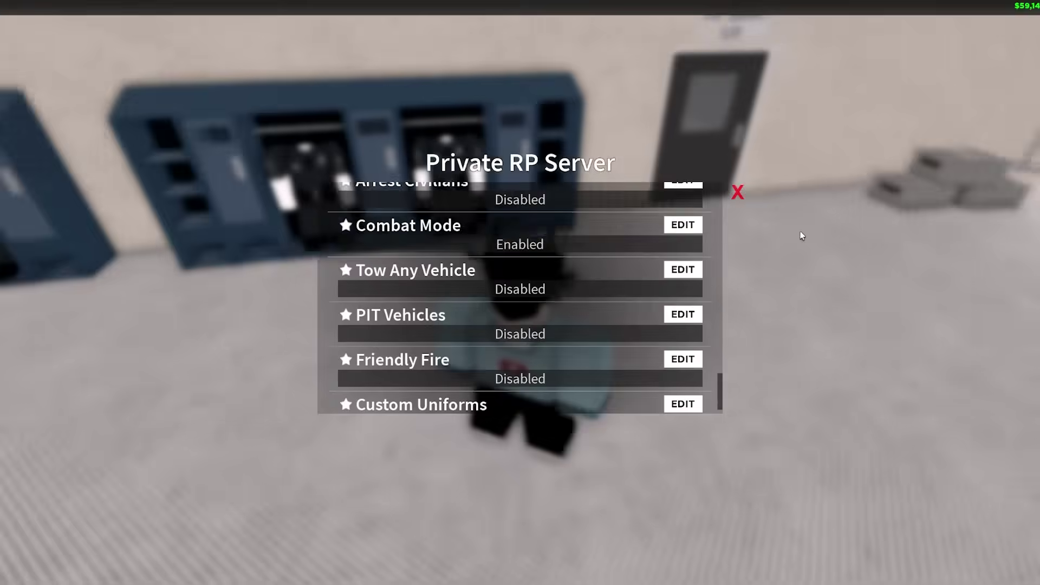
scroll(474, 295, down, 1)
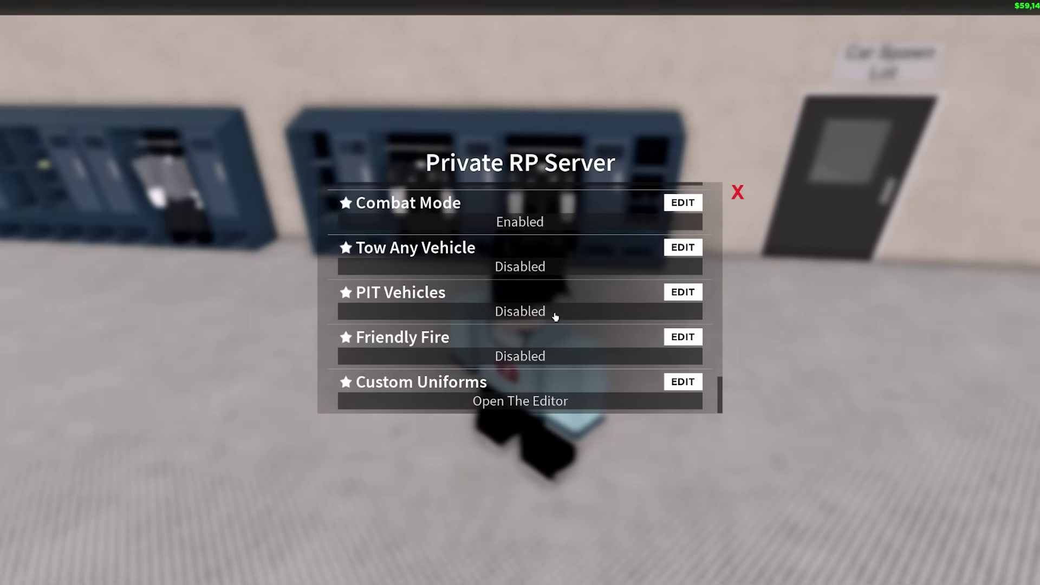
click(681, 383)
- Look through the shirt and pants ID fields for the police and sheriff uniforms
scroll(530, 271, down, 2)
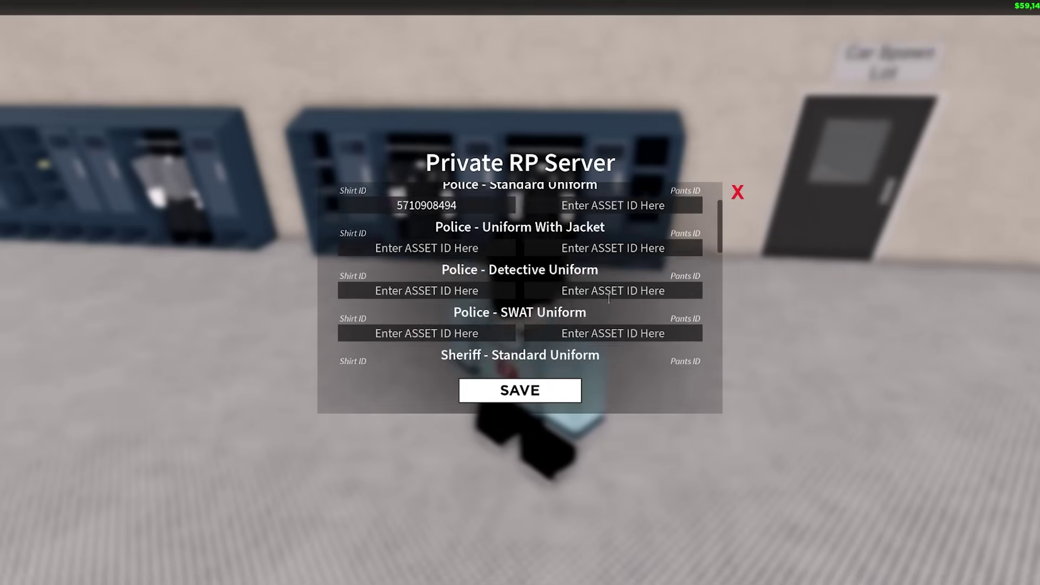
scroll(512, 260, up, 2)
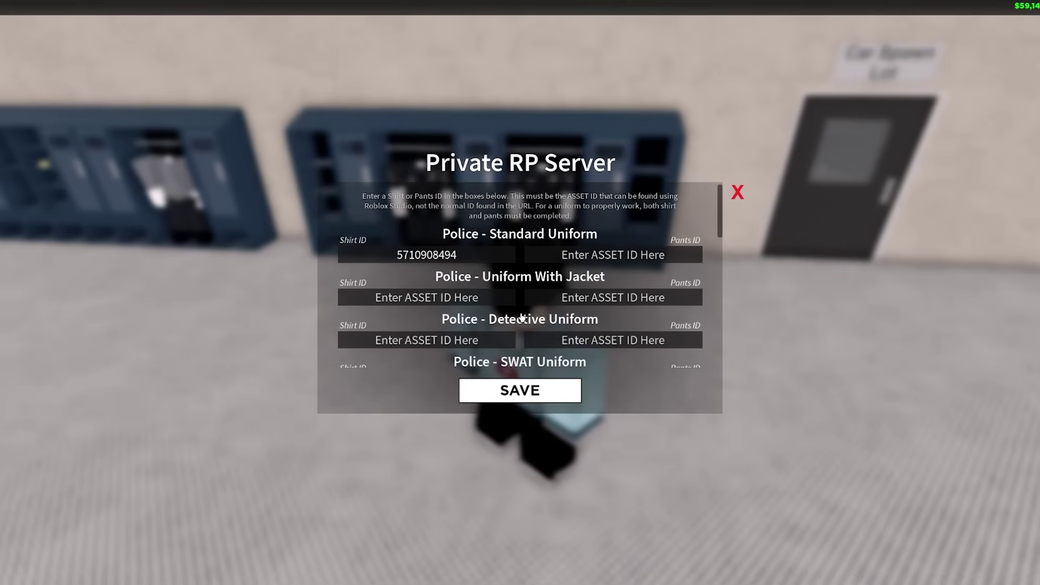
scroll(521, 317, down, 5)
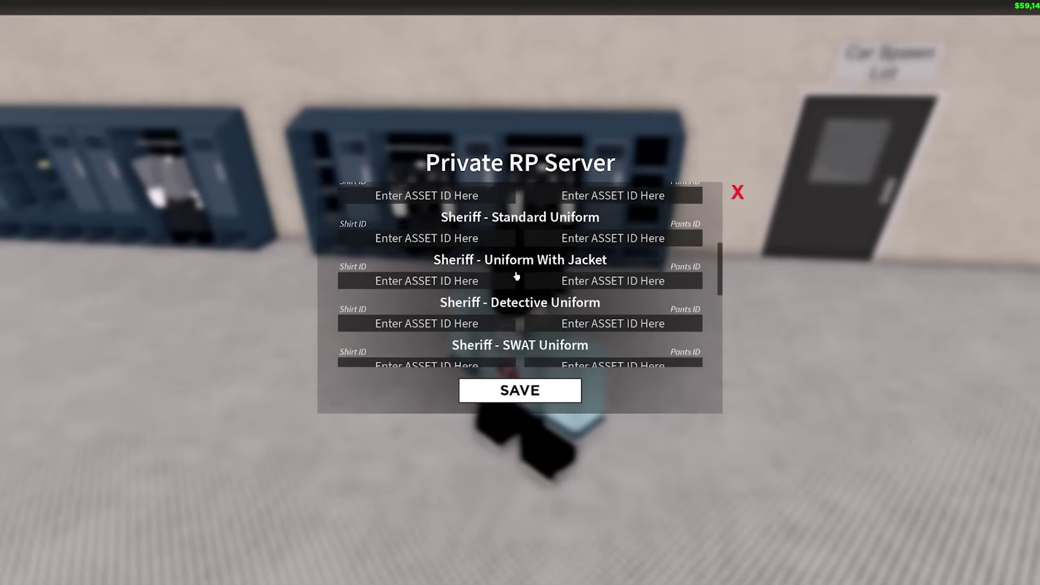
- Look through the shirt and pants ID fields for the remaining sheriff, DOT and fire uniforms
scroll(493, 255, down, 2)
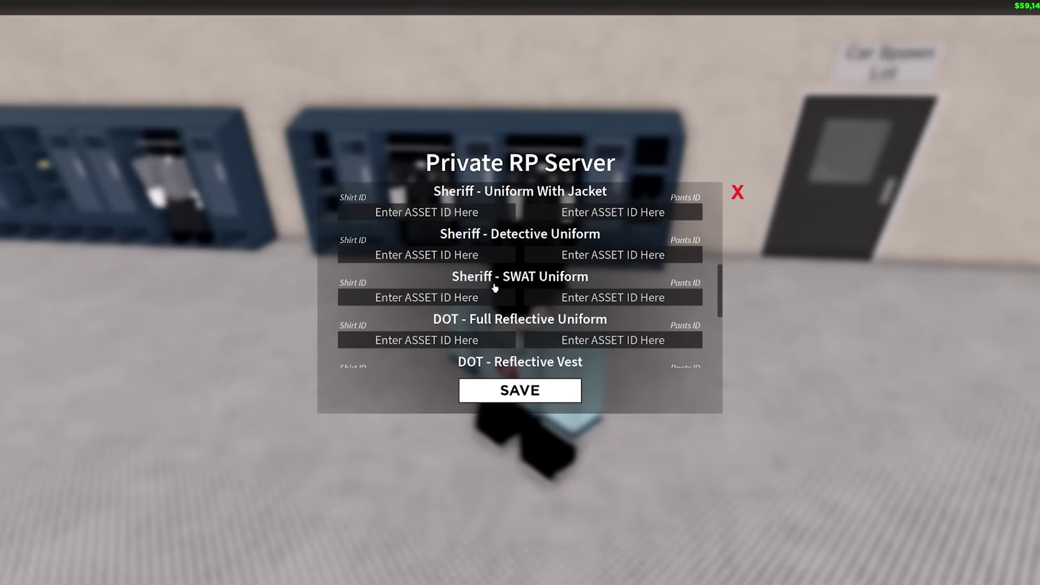
scroll(471, 325, down, 4)
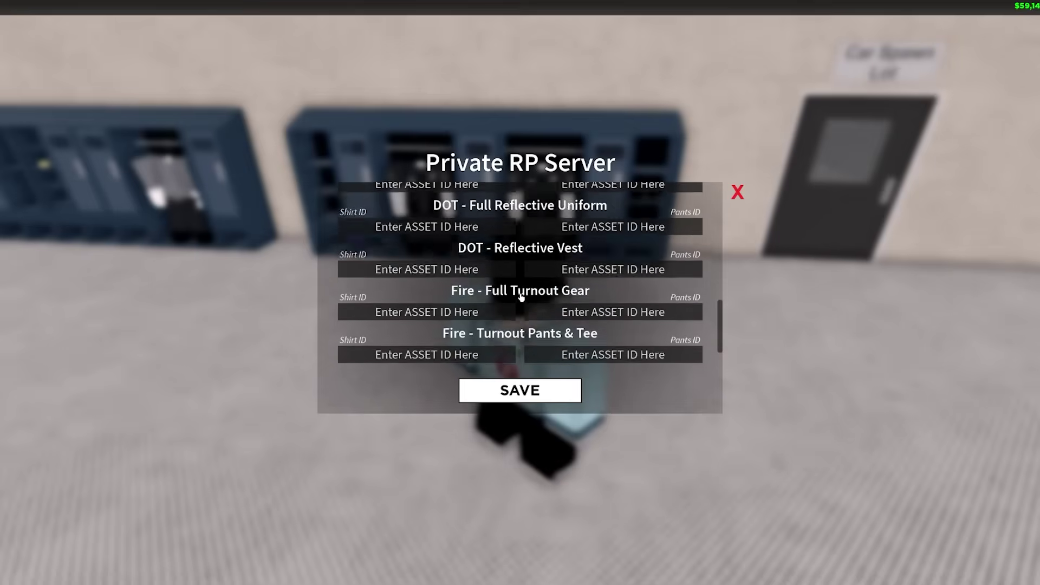
scroll(516, 269, up, 2)
scroll(511, 262, down, 3)
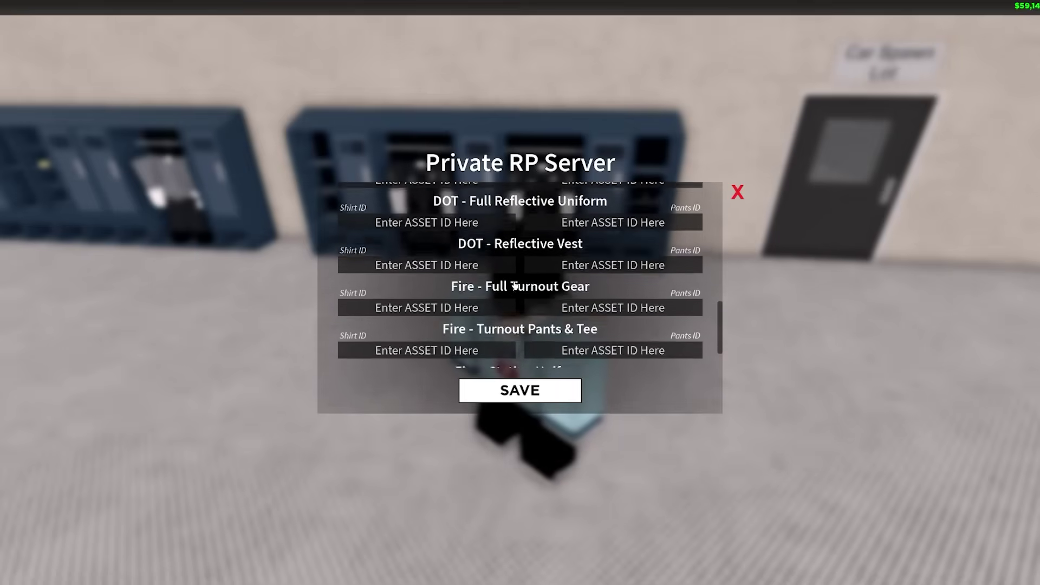
scroll(504, 271, up, 12)
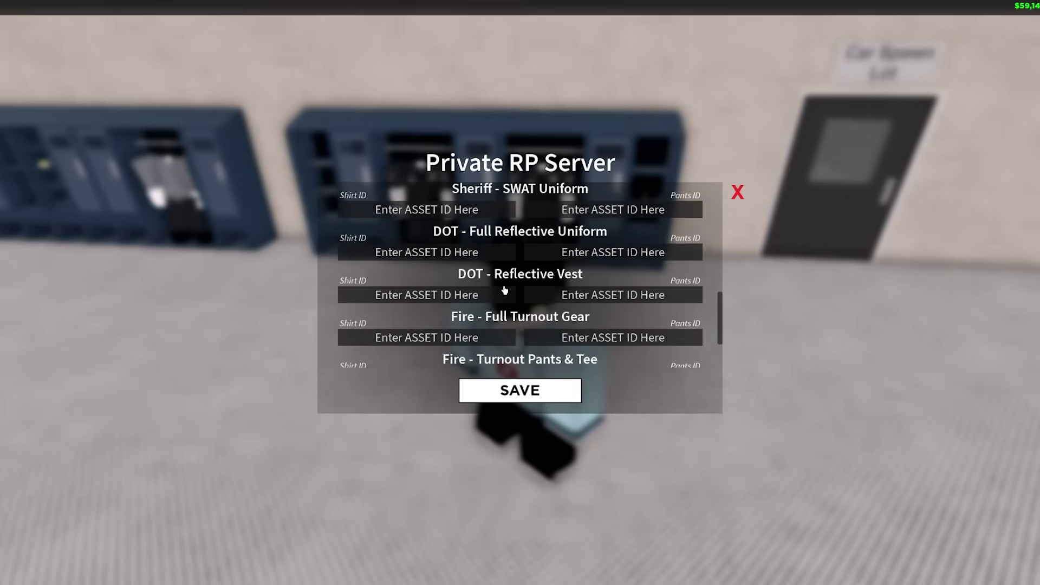
scroll(461, 237, up, 1)
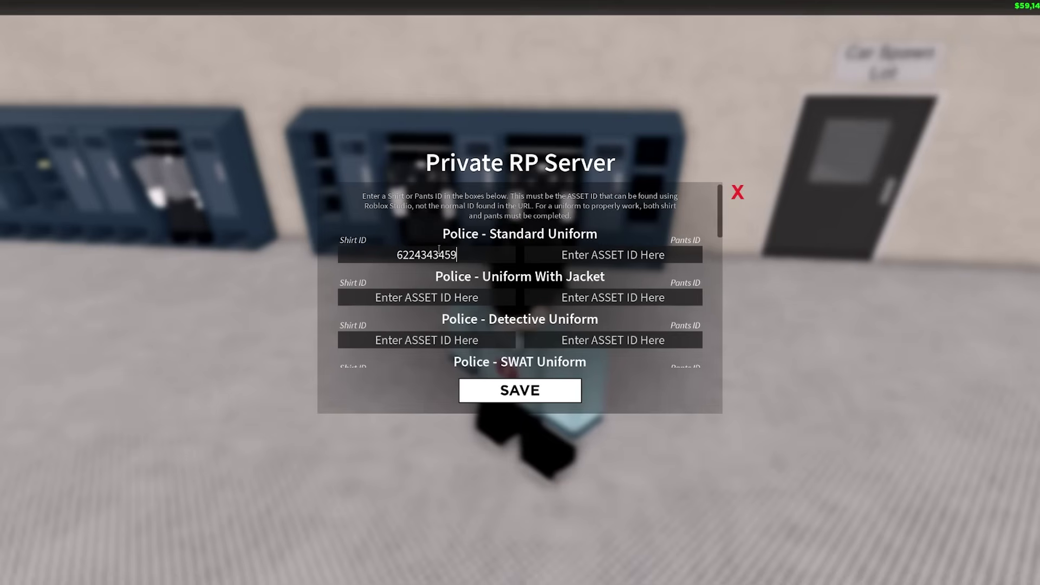
click(503, 391)
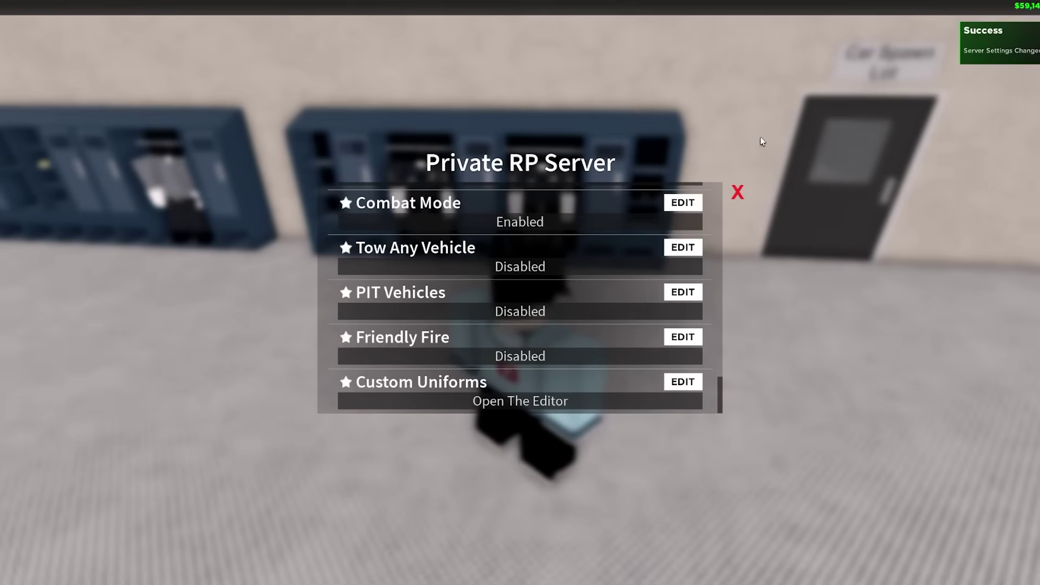
- Switch to Roblox Studio for the Dummy's PantsTemplate asset ID, and return to the game to reopen the Custom Uniforms editor
click(170, 584)
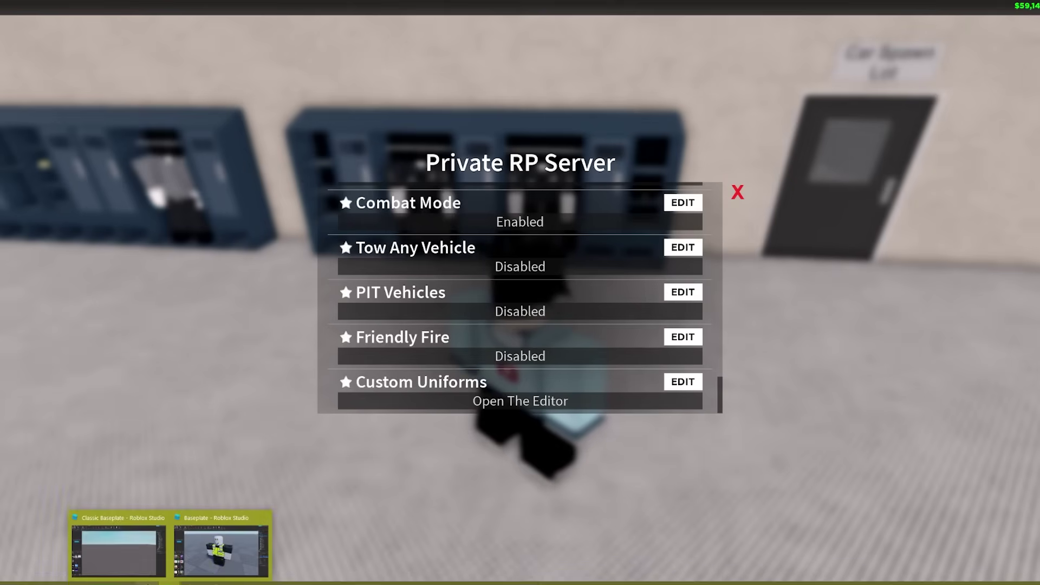
click(219, 550)
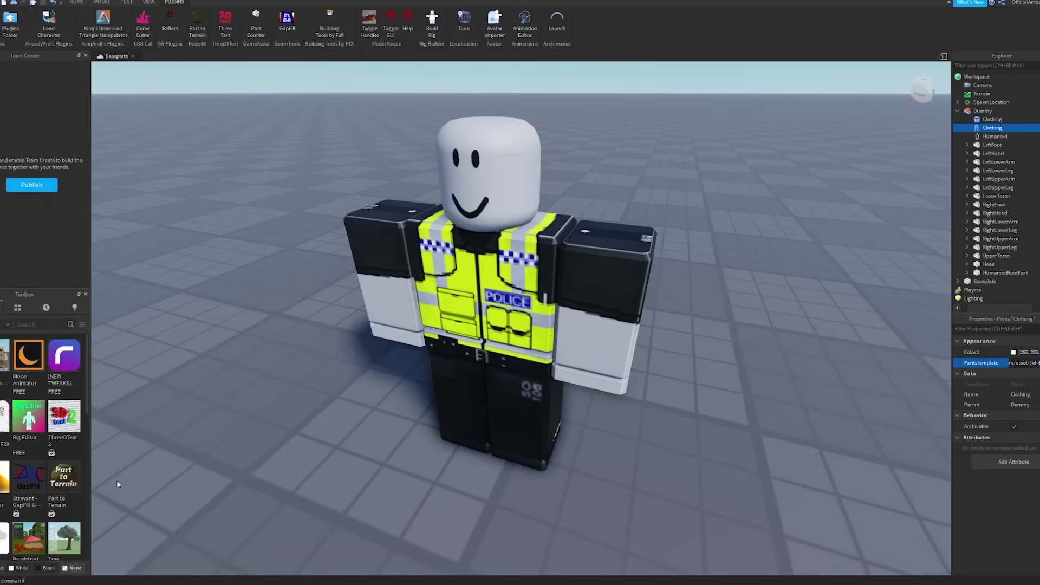
mouse_move(170, 583)
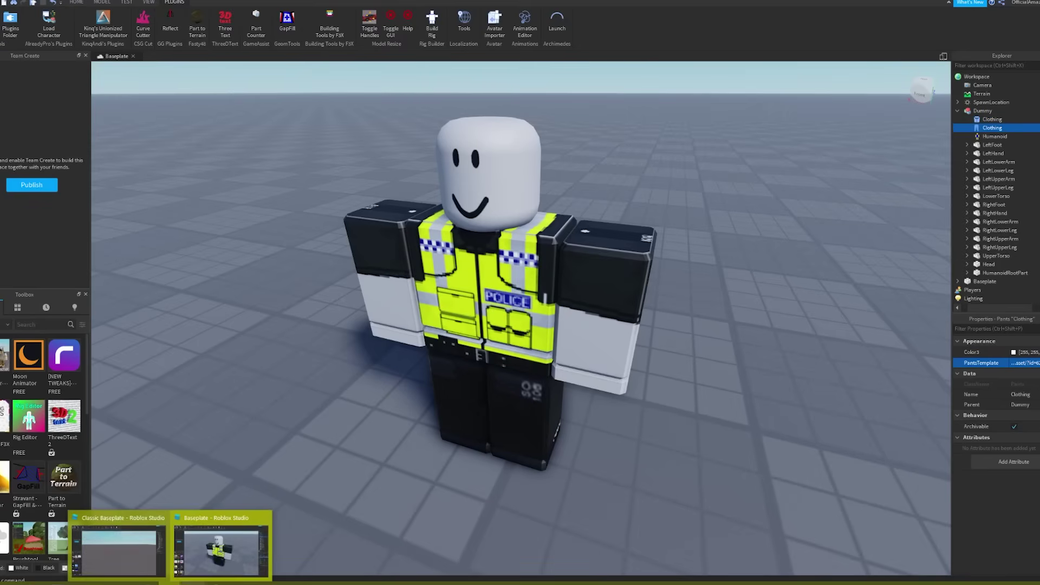
click(268, 544)
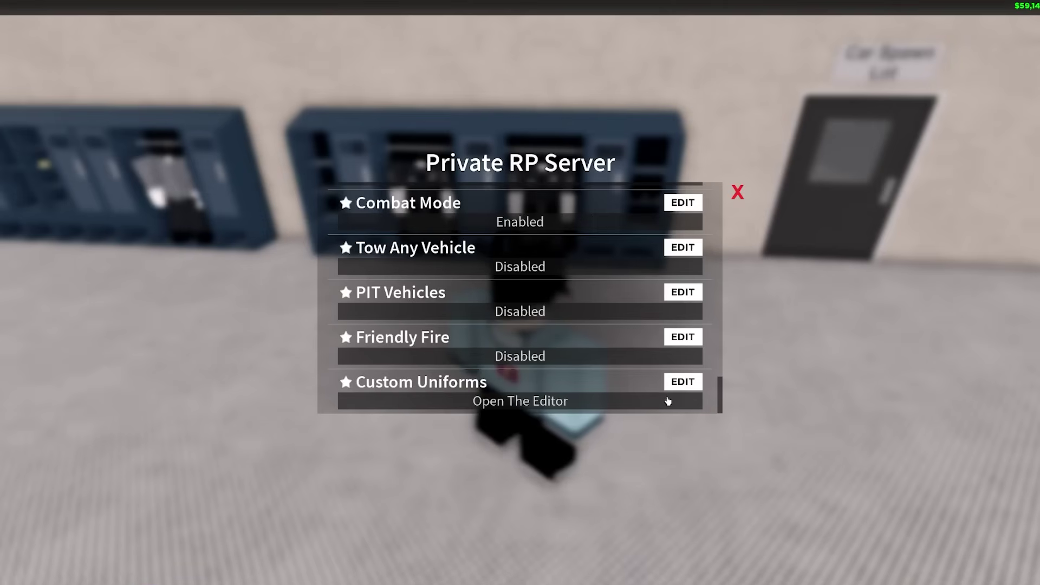
click(683, 382)
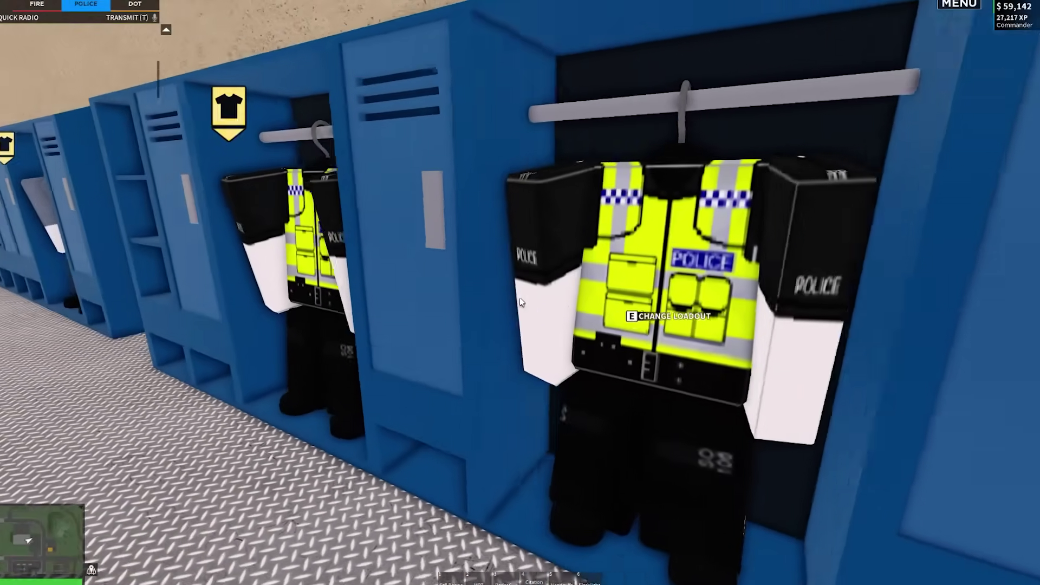
- Examine the custom police uniforms hanging in the station lockers from close up and from a distance
scroll(520, 302, down, 5)
right_drag(520, 302, 519, 302)
scroll(519, 302, up, 2)
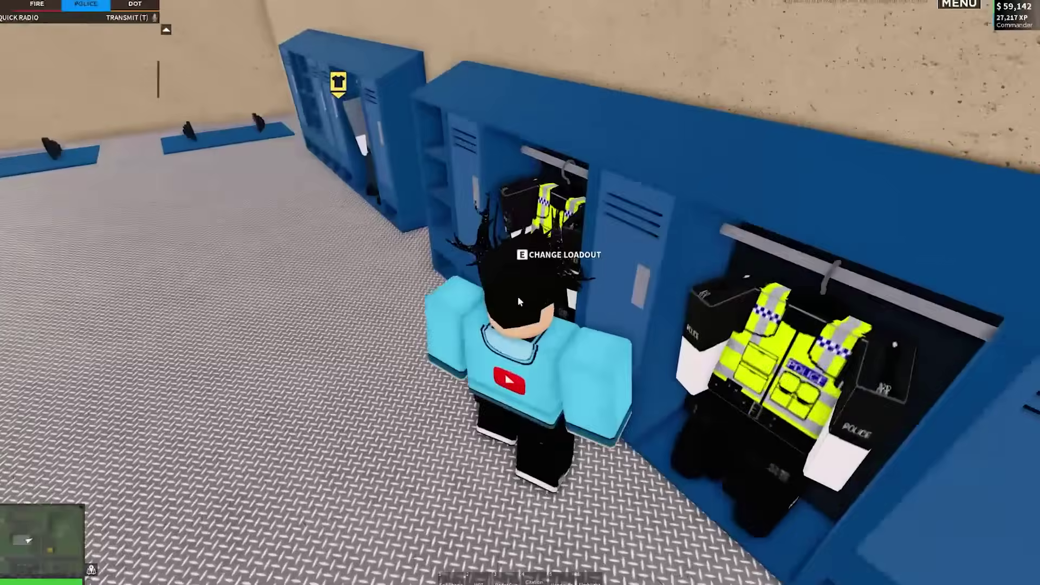
key(s)
key(w)
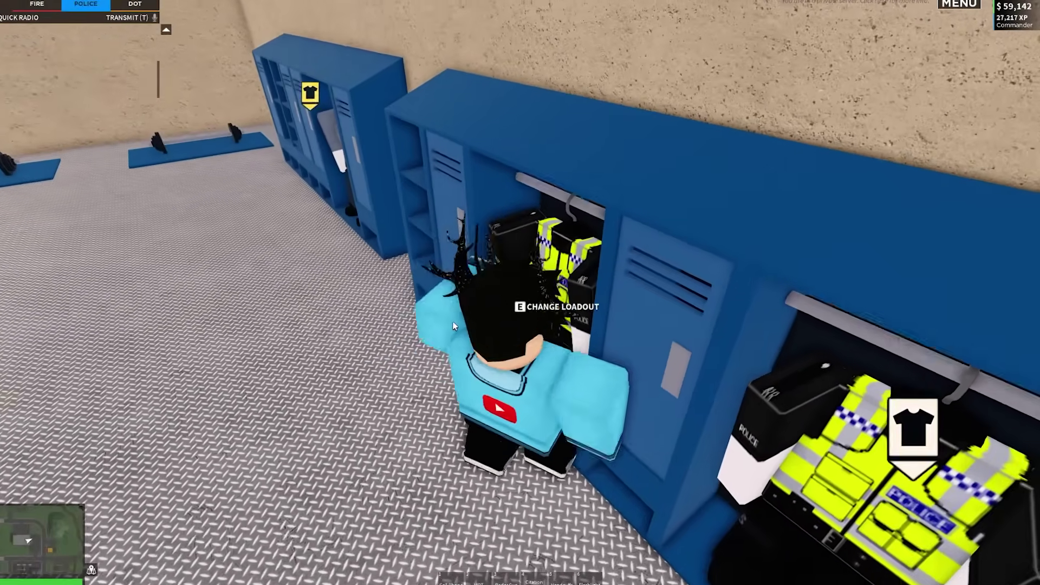
right_drag(454, 322, 453, 322)
key(a)
key(s)
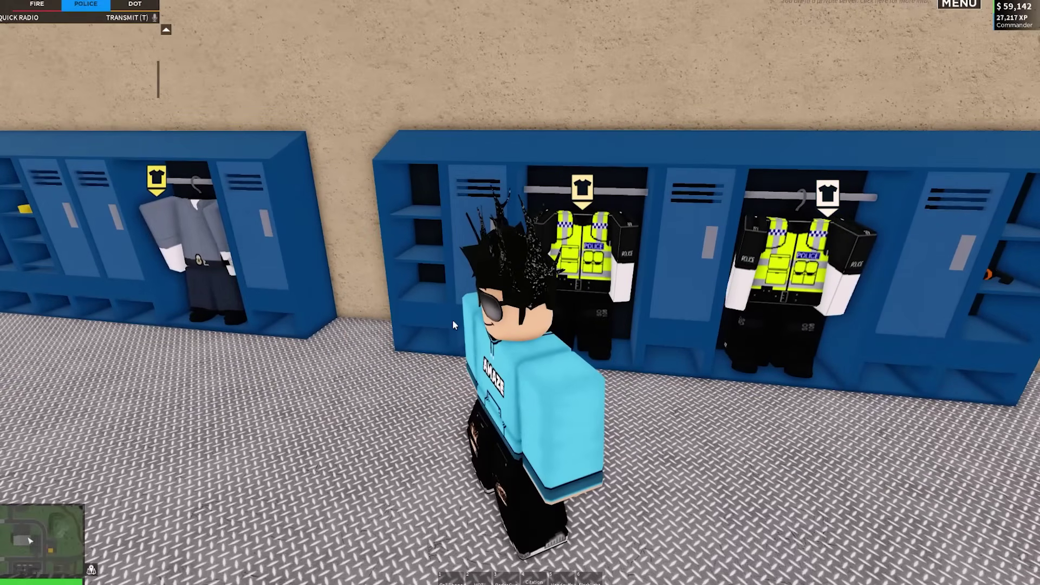
right_drag(390, 273, 390, 273)
key(s)
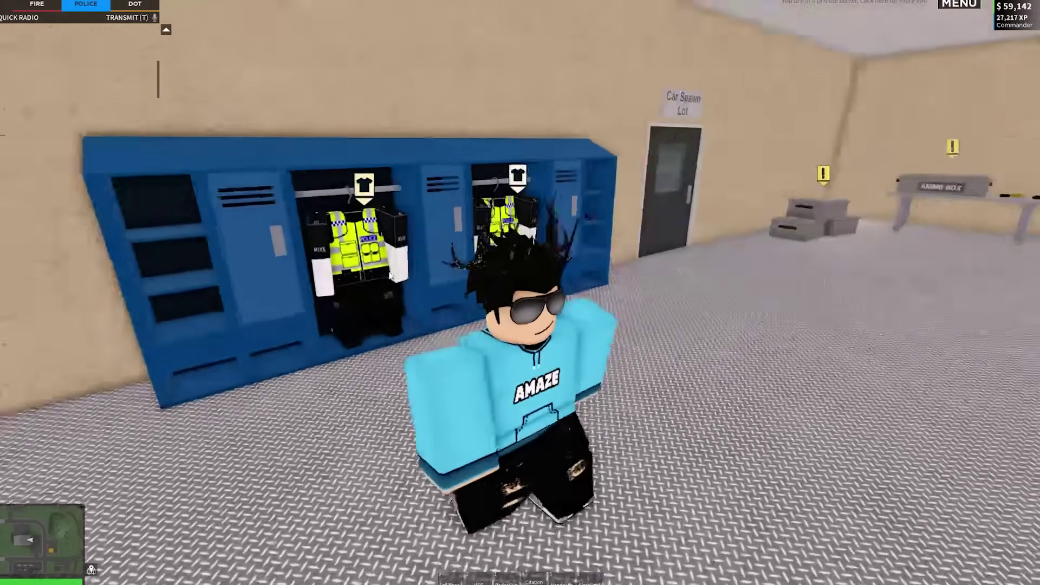
key(w)
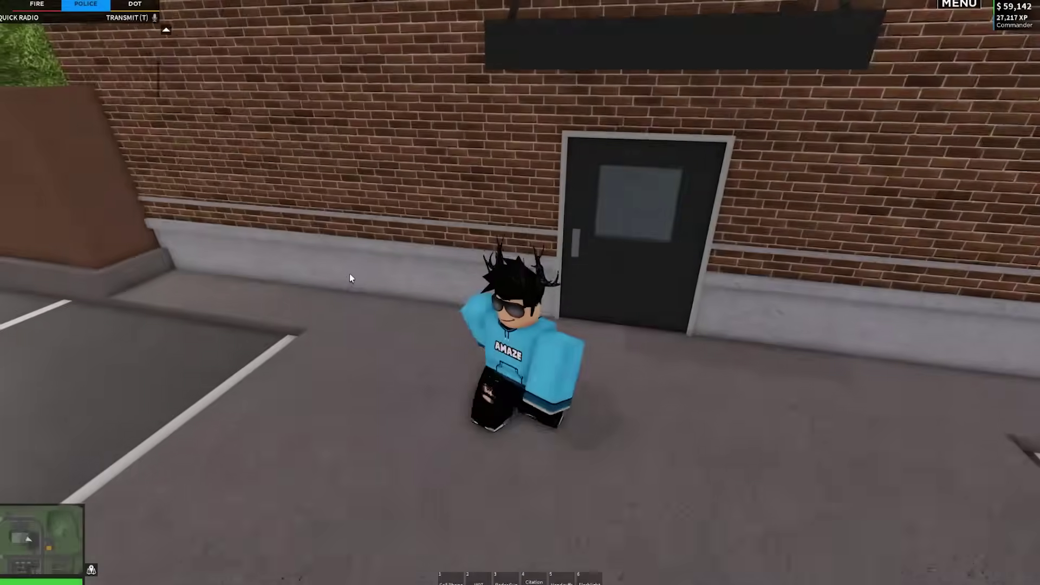
key(s)
key(w)
right_drag(388, 245, 389, 246)
key(w)
key(d)
key(s)
key(w)
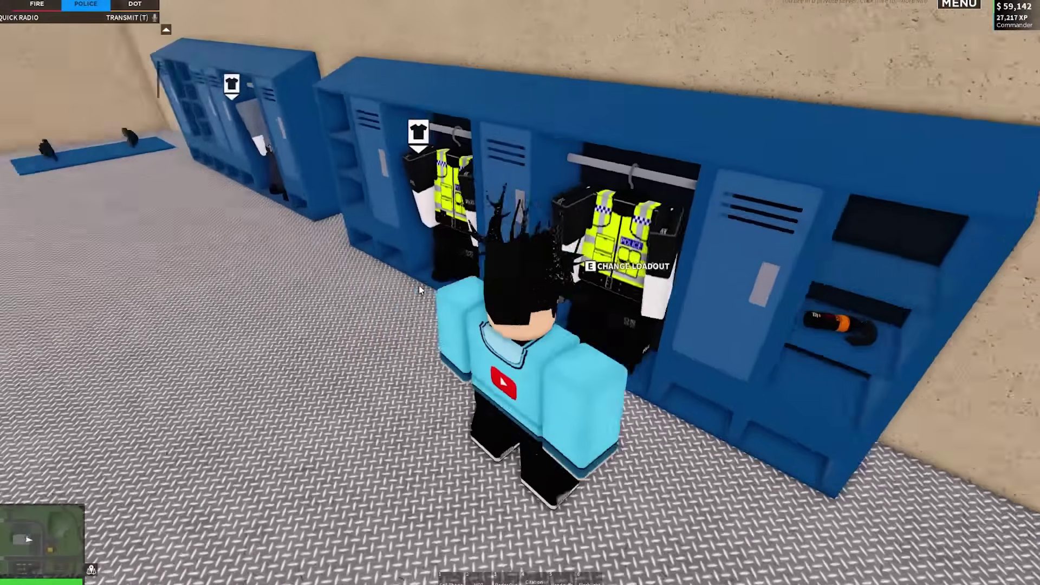
- Open the loadout at the police locker, wear the Standard Uniform and close the loadout
key(w)
key(e)
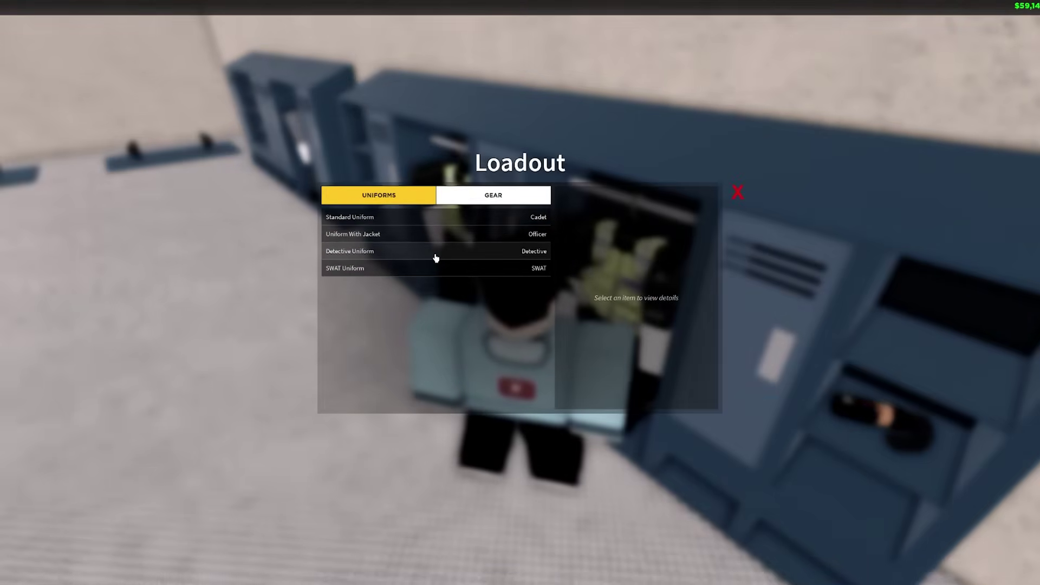
click(453, 217)
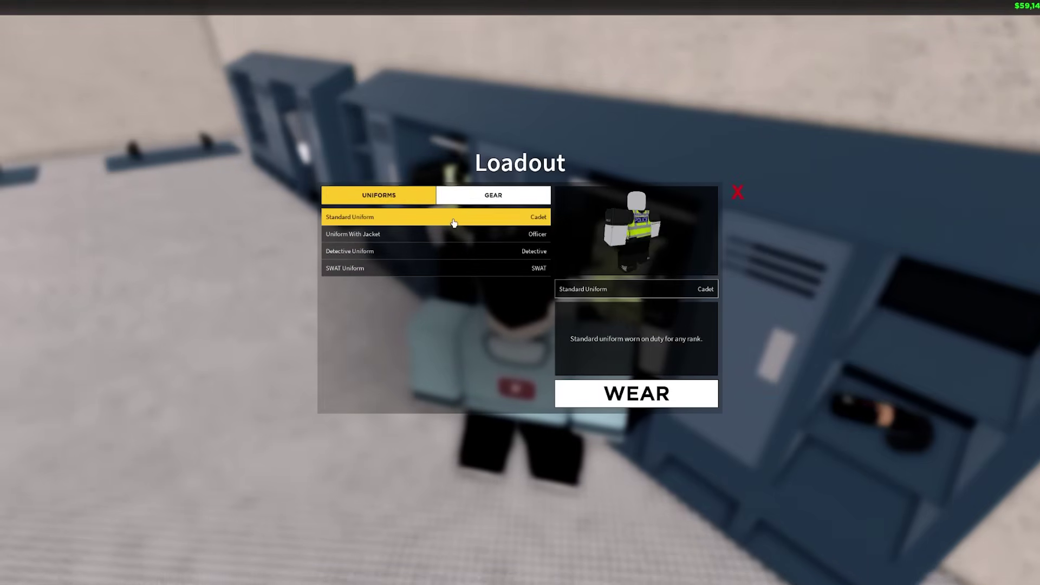
click(611, 395)
click(738, 193)
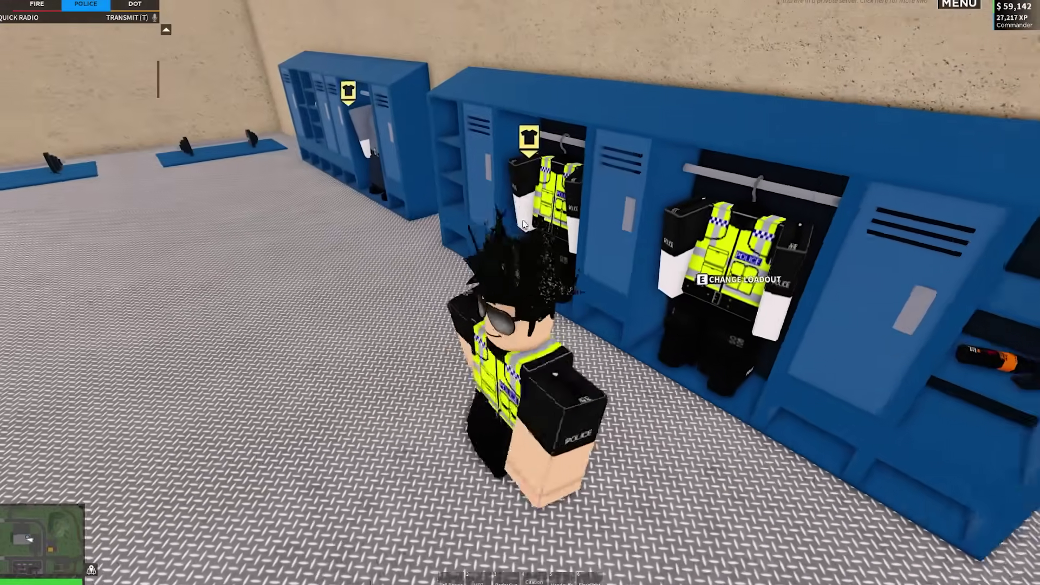
- Walk the character through the locker room and out to the car lot, checking the worn police uniform from several sides
scroll(524, 223, down, 3)
key(w)
right_drag(523, 223, 524, 224)
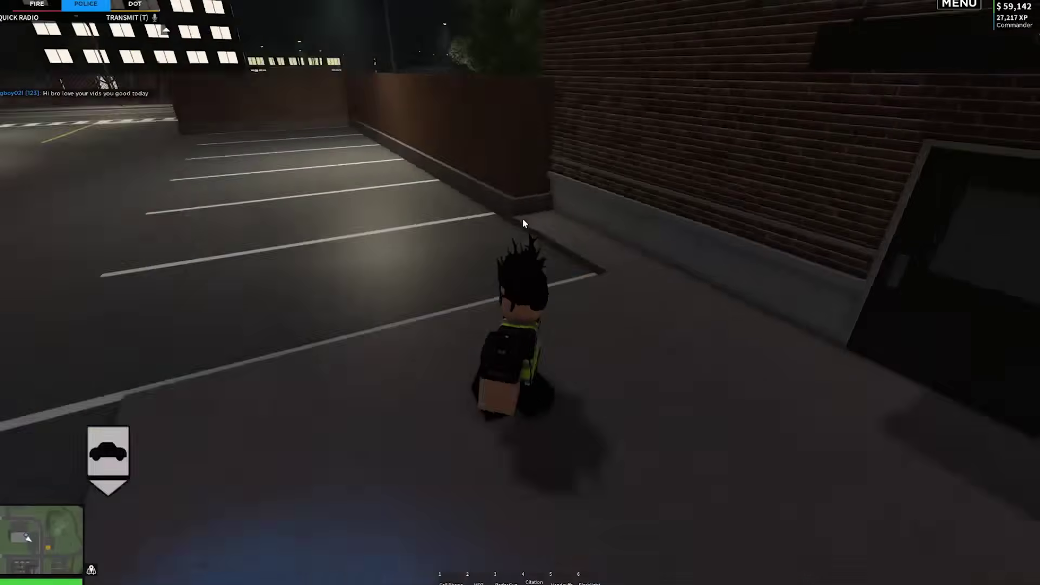
key(w)
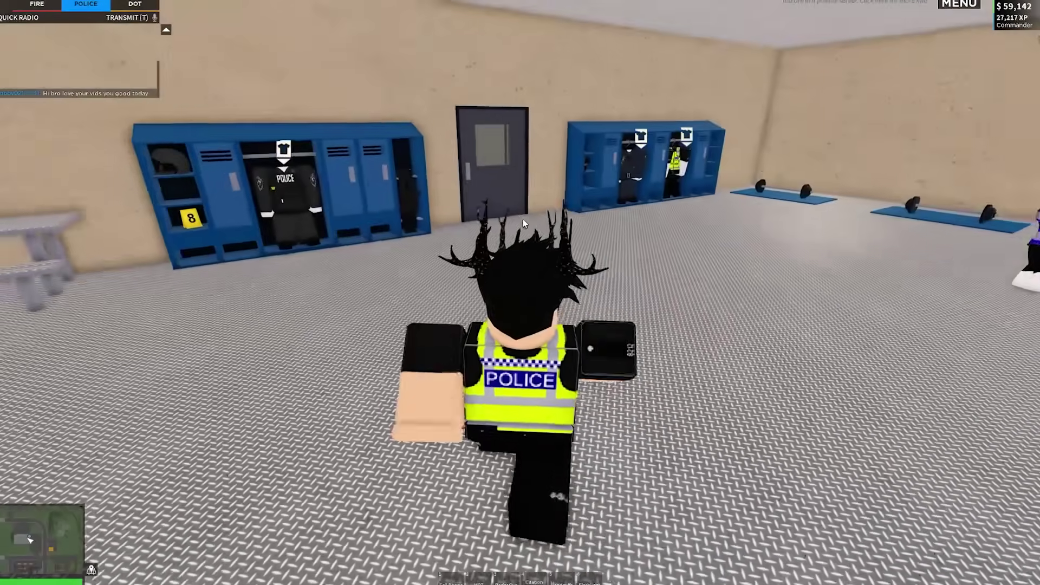
key(w)
right_drag(520, 221, 517, 219)
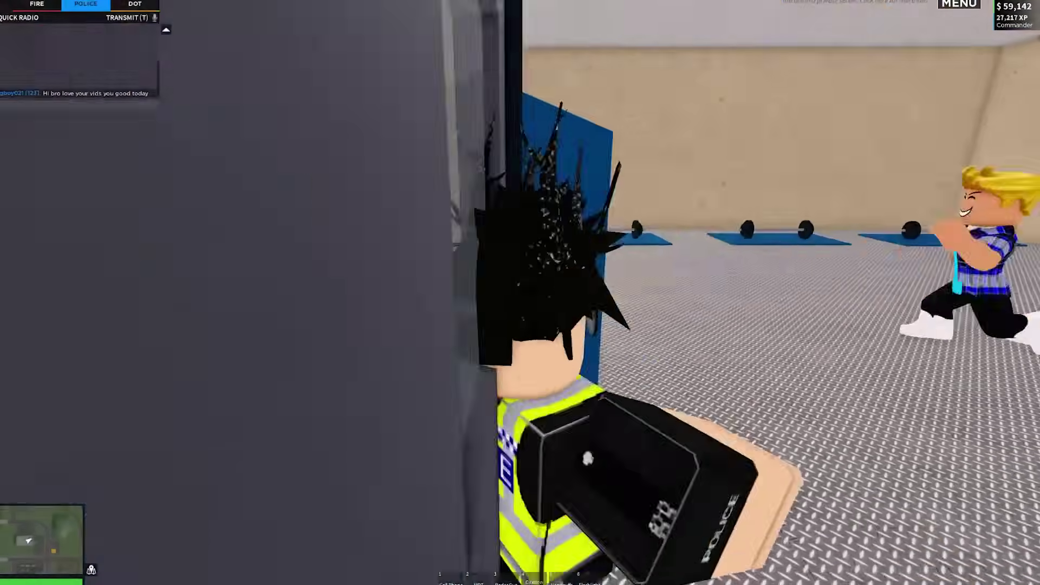
key(w)
mouse_move(607, 231)
right_down()
mouse_move(574, 222)
mouse_move(627, 229)
right_up()
key(w)
key(w)
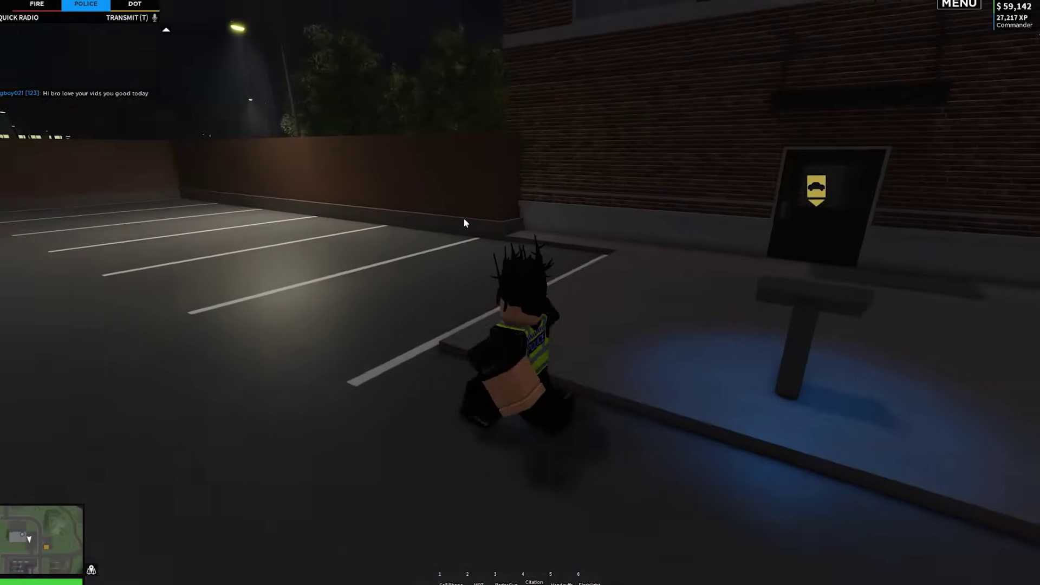
key(w)
right_drag(465, 219, 491, 168)
key(w)
key(w)
key(w)
key(w)
key(w)
key(d)
key(a)
key(s)
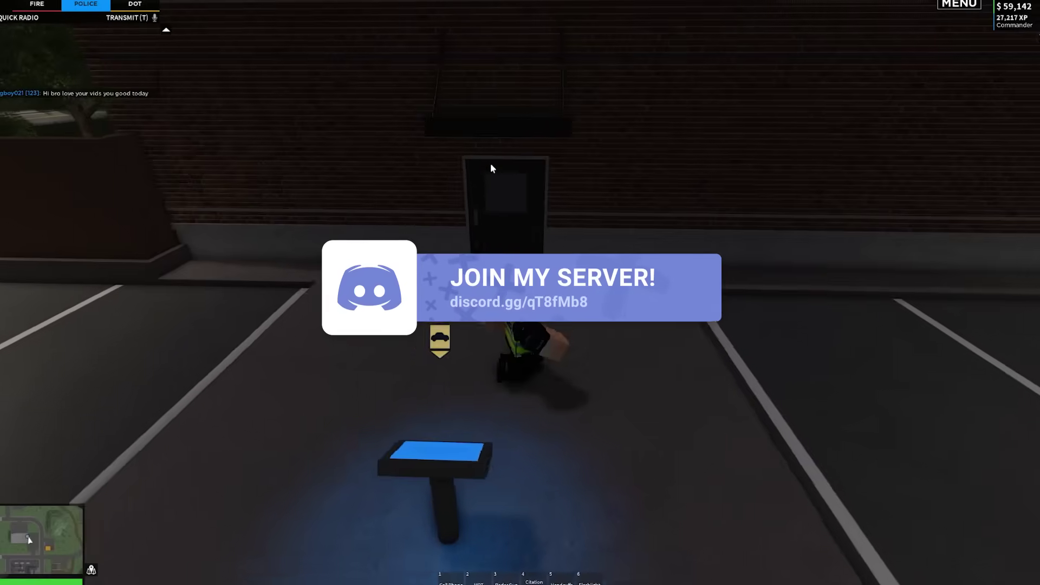
key(d)
key(s)
key(a)
key(w)
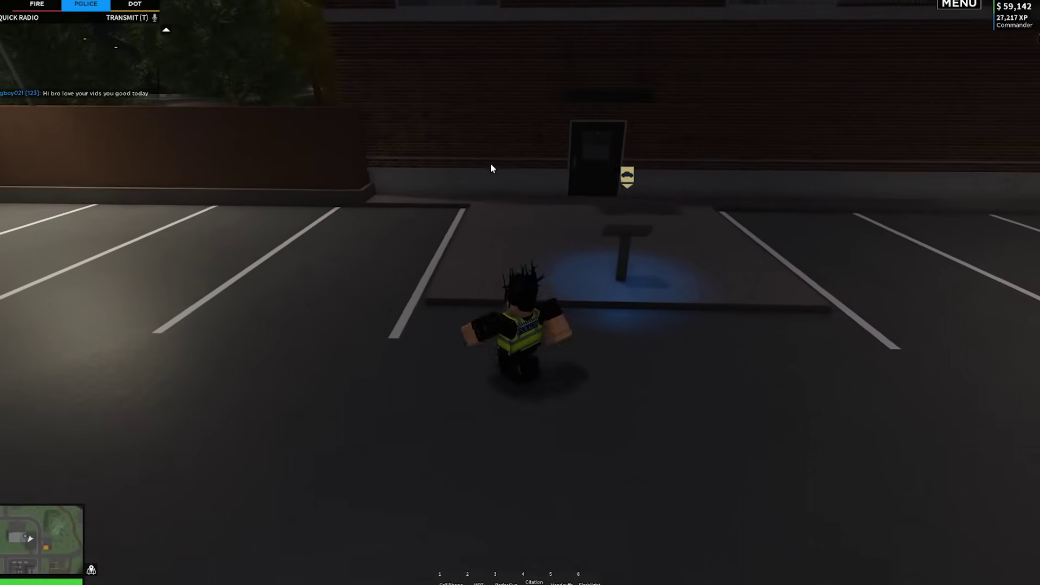
right_drag(492, 169, 492, 169)
key(a)
key(w)
key(d)
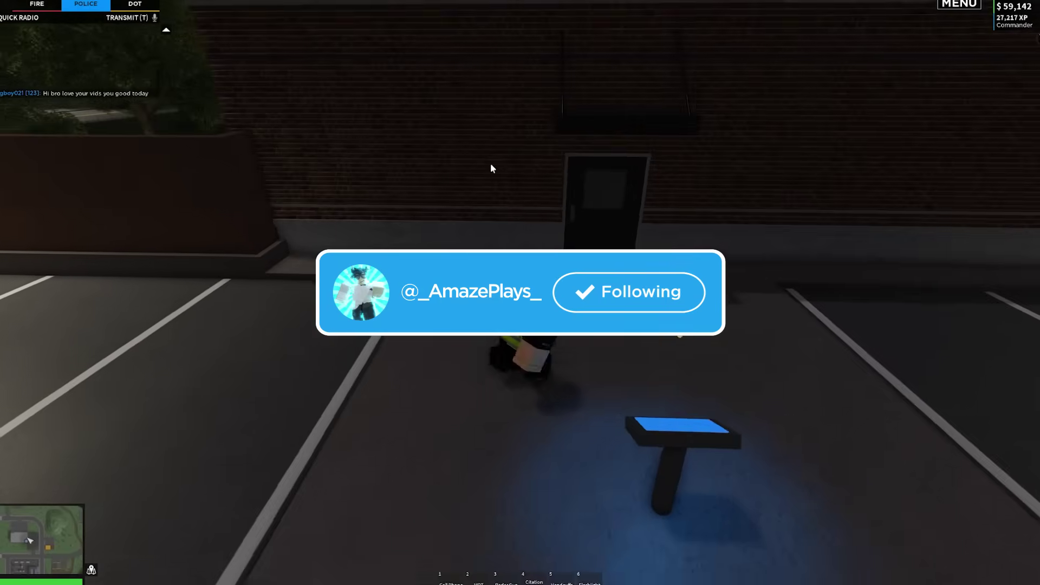
key(s)
key(a)
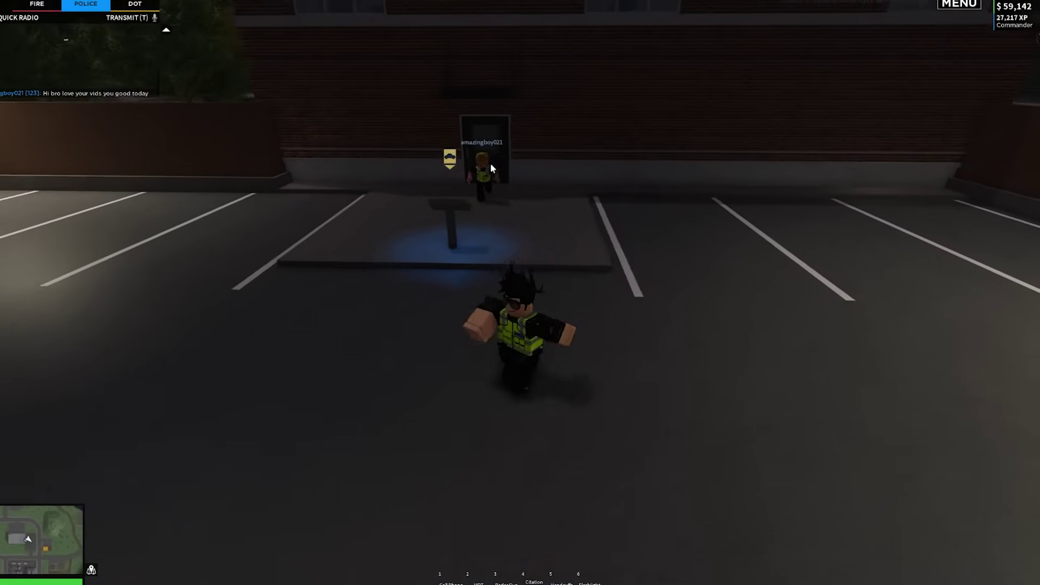
key(w)
key(a)
key(w)
key(d)
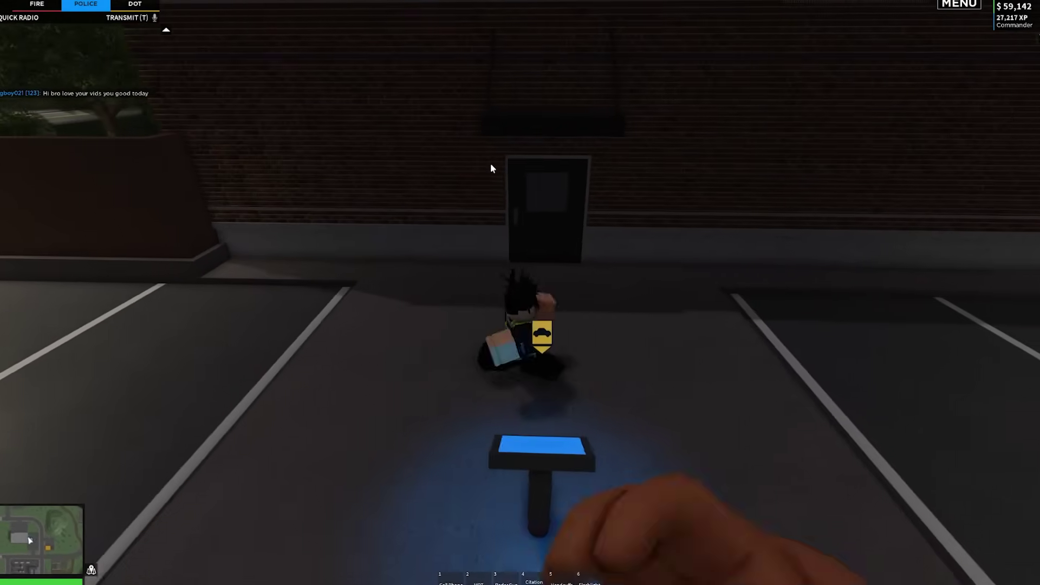
key(s)
right_drag(450, 360, 450, 360)
key(d)
key(w)
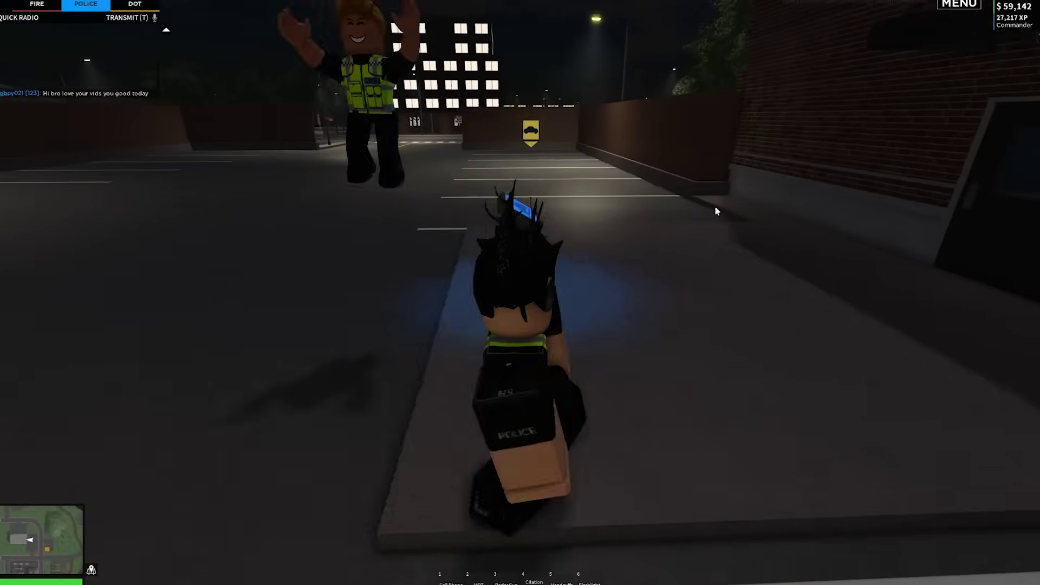
right_drag(365, 336, 365, 336)
key(s)
key(a)
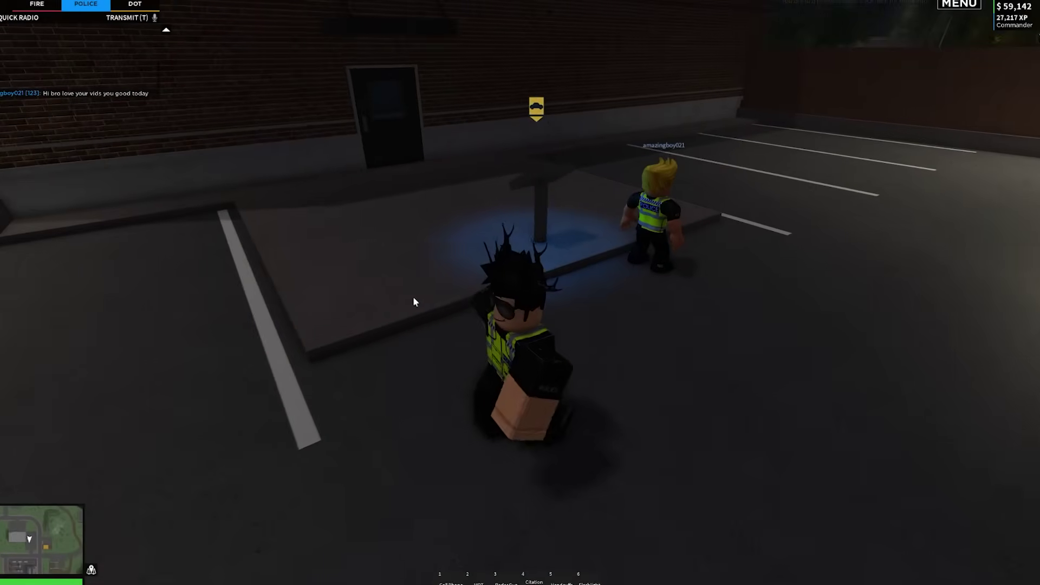